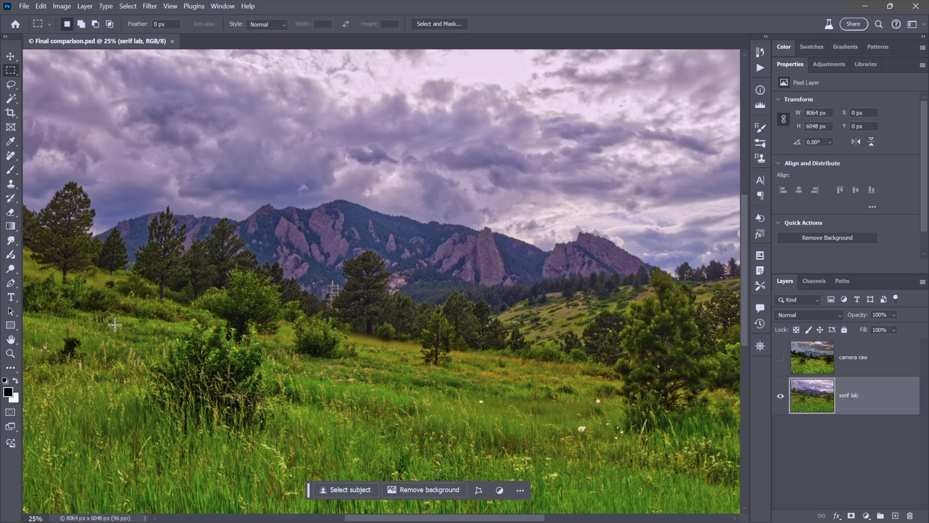
- Open Flatiron meadows_2546.dng in Camera Raw and zoom in on the meadow
{"action": "left_click", "coordinate": [22, 7]}
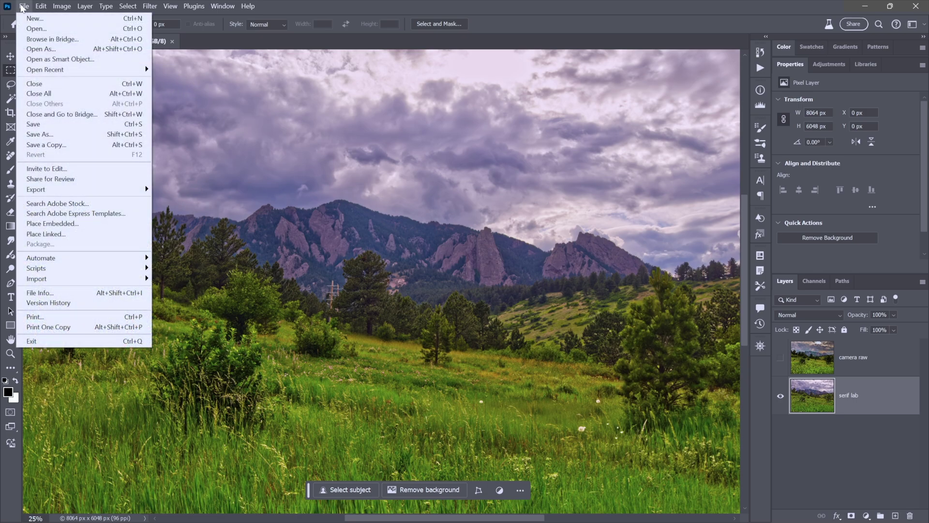
{"action": "left_click", "coordinate": [50, 29]}
{"action": "left_click", "coordinate": [164, 256]}
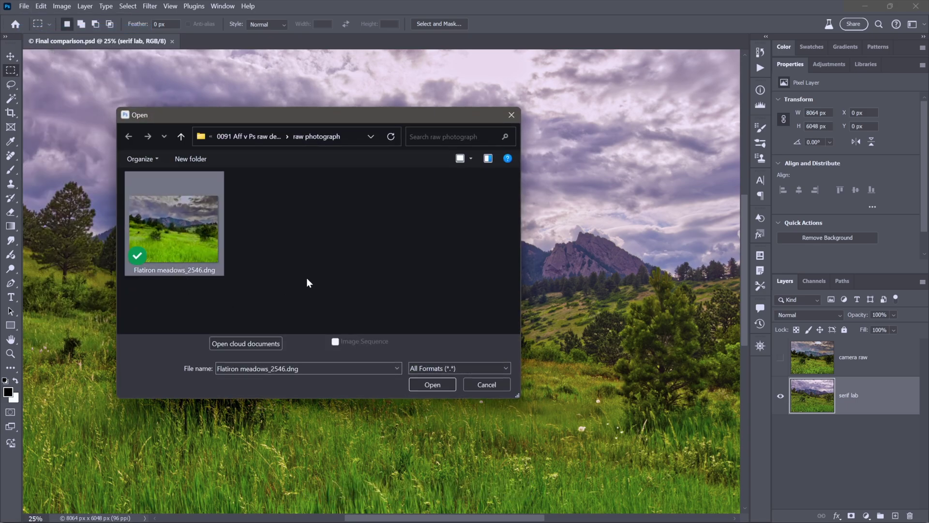
{"action": "left_click", "coordinate": [424, 384]}
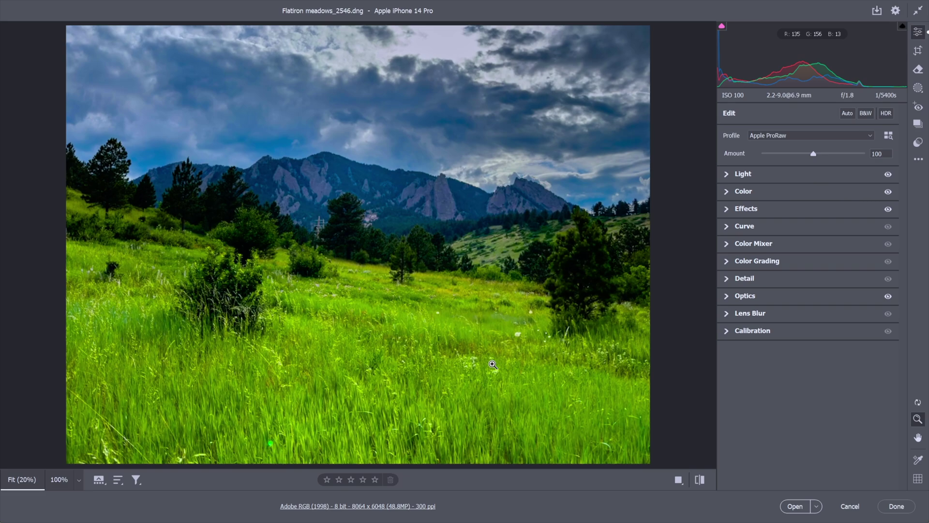
{"action": "left_click_drag", "start_coordinate": [483, 356], "coordinate": [493, 364]}
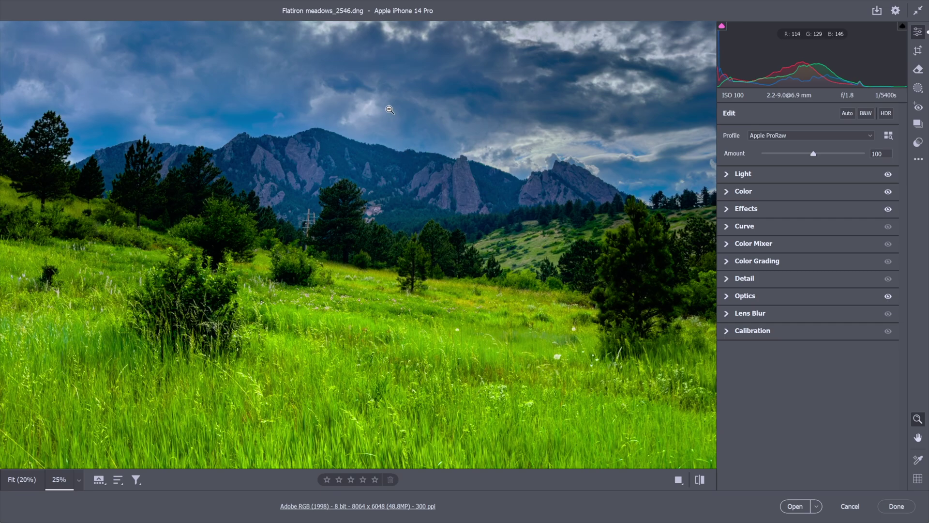
- Sample white balance from the grey clouds, then raise Tint from +11 to +12
{"action": "key", "text": "shift"}
{"action": "left_click_drag", "start_coordinate": [224, 43], "coordinate": [451, 109]}
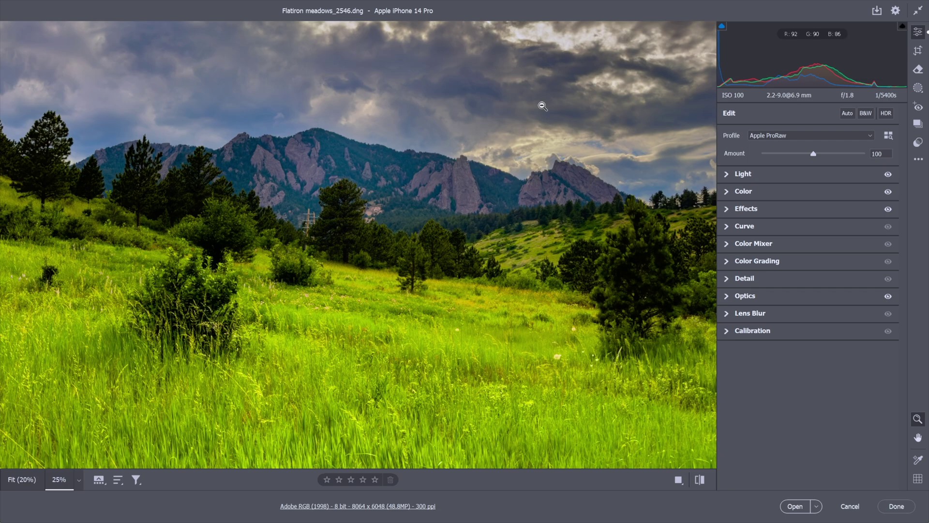
{"action": "left_click", "coordinate": [728, 194]}
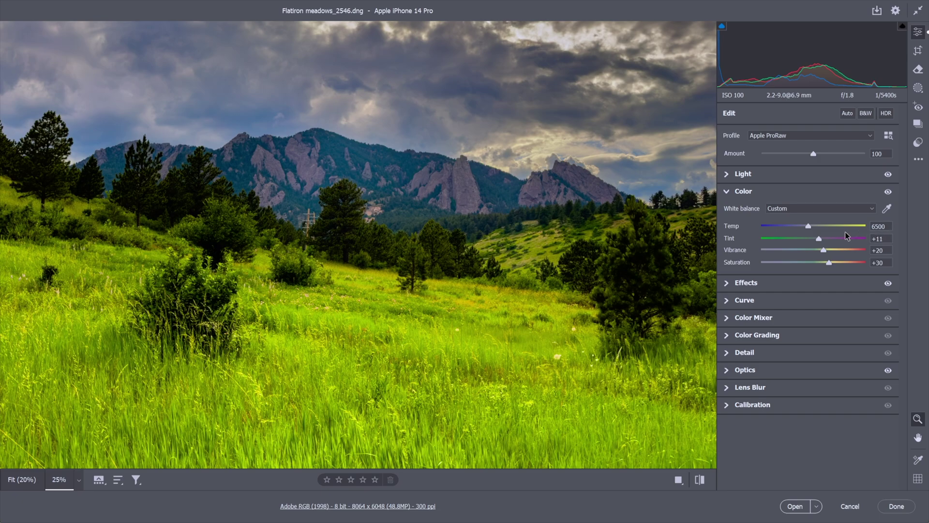
{"action": "left_click_drag", "start_coordinate": [877, 238], "coordinate": [884, 238]}
{"action": "left_click", "coordinate": [889, 193]}
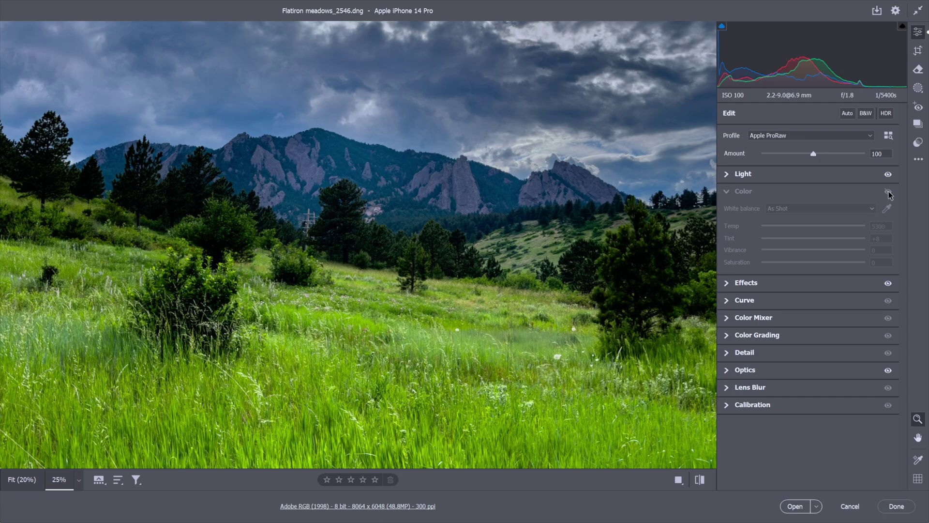
{"action": "left_click", "coordinate": [889, 192]}
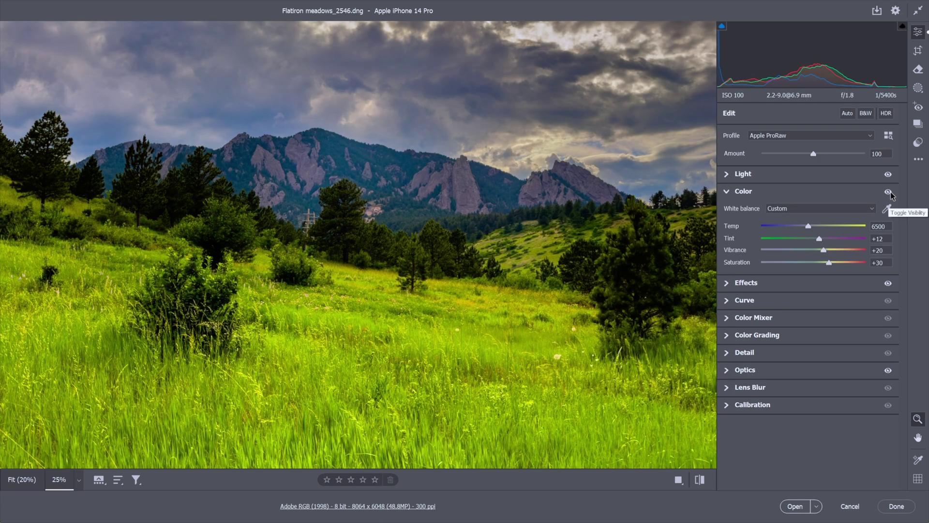
{"action": "left_click", "coordinate": [891, 372]}
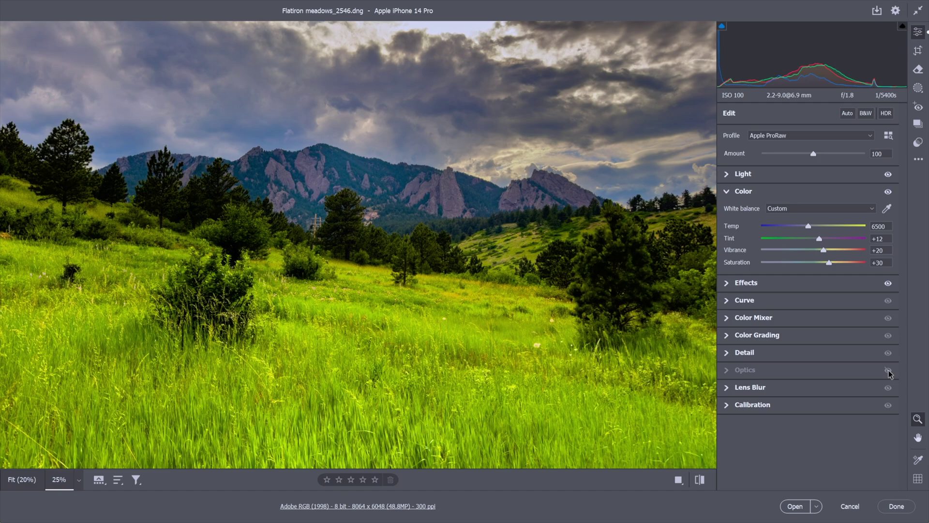
{"action": "left_click", "coordinate": [889, 371]}
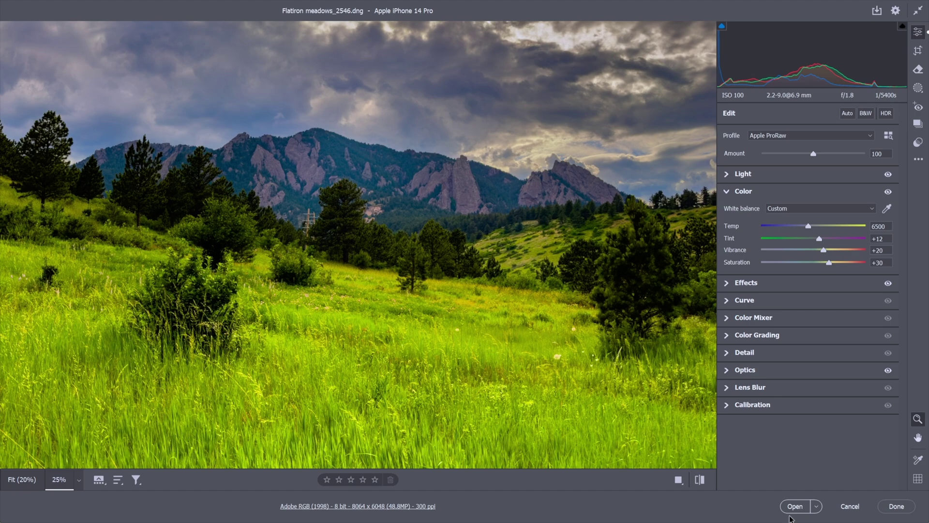
- Open the developed photo in Photoshop as a smart object and zoom the canvas to 25%
{"action": "key", "text": "shift"}
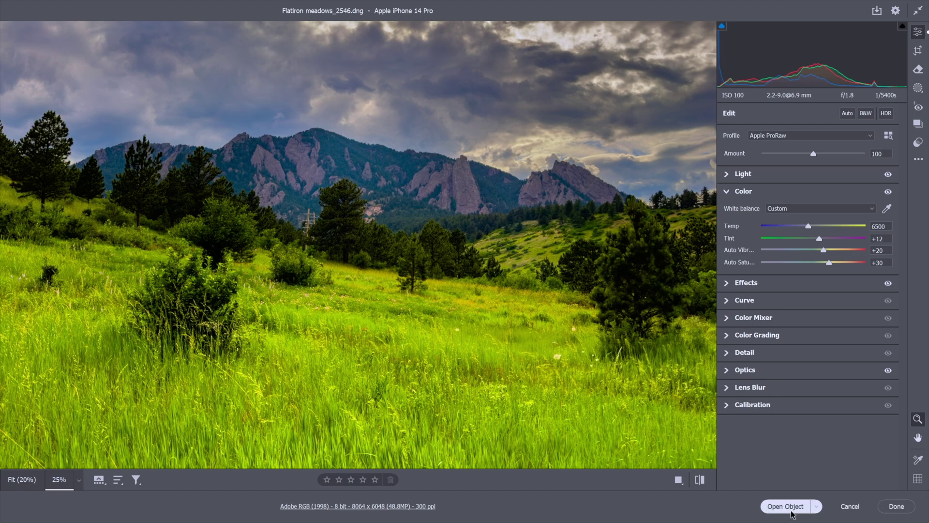
{"action": "left_click", "coordinate": [789, 509]}
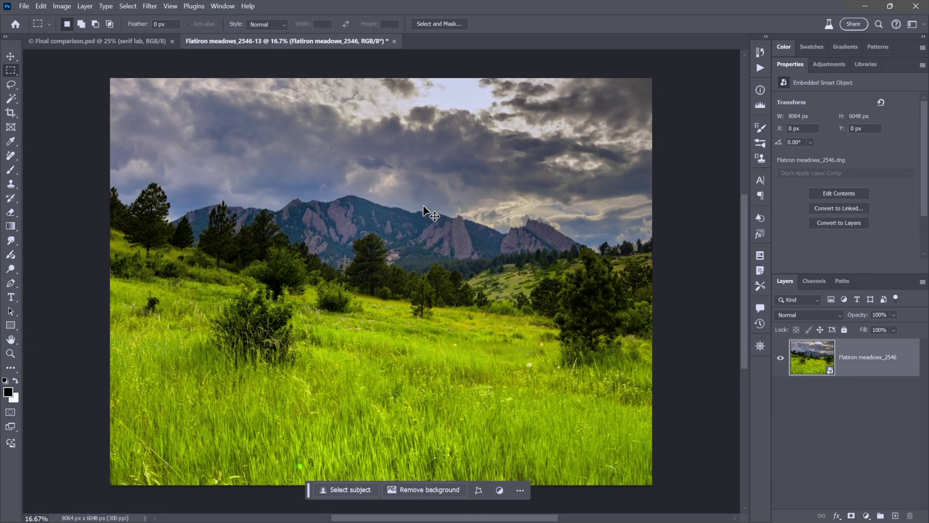
{"action": "key", "text": "ctrl+plus"}
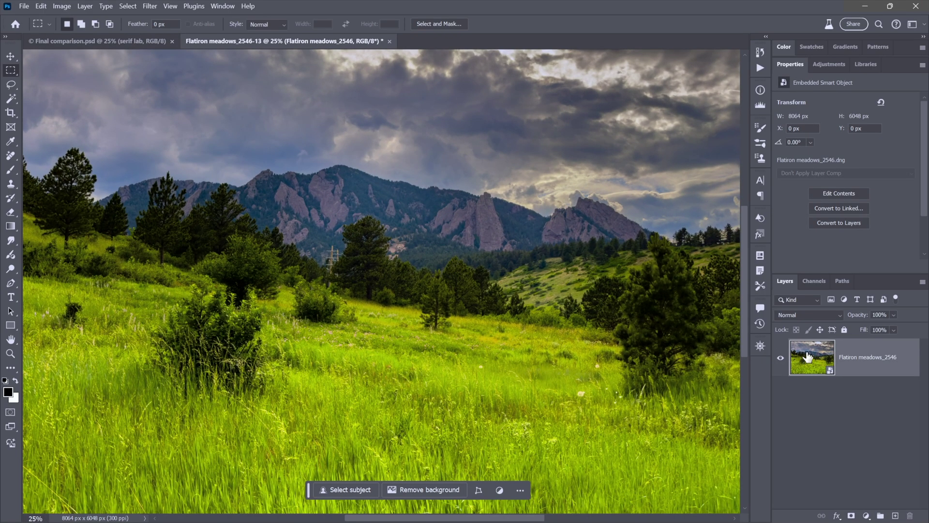
{"action": "scroll", "coordinate": [579, 253], "scroll_direction": "up", "scroll_amount": 2}
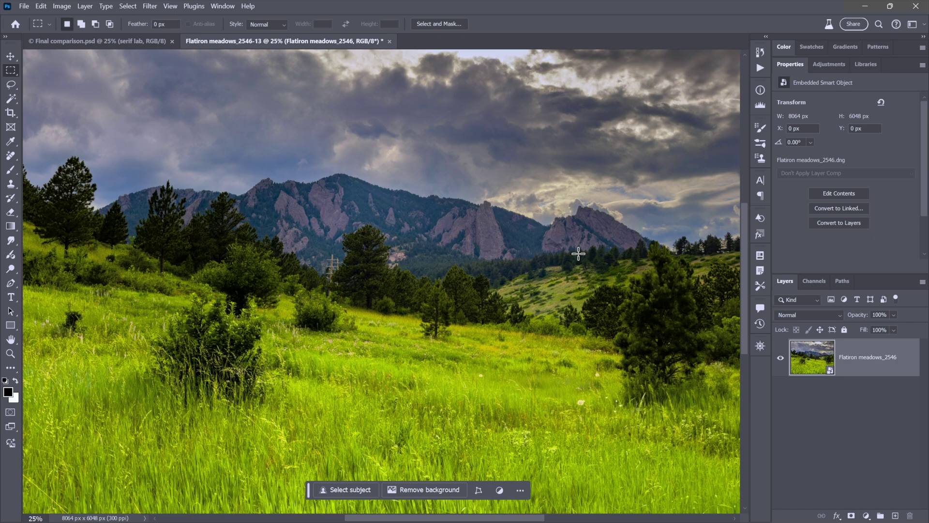
{"action": "scroll", "coordinate": [578, 254], "scroll_direction": "up", "scroll_amount": 2}
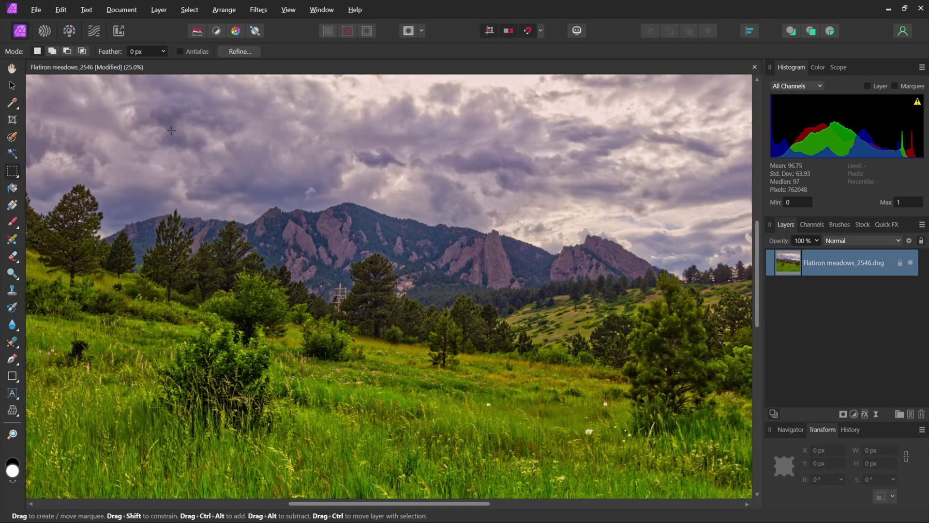
- Open Flatiron meadows_2546.dng in Affinity Photo's Develop persona as a new document
{"action": "left_click", "coordinate": [44, 13]}
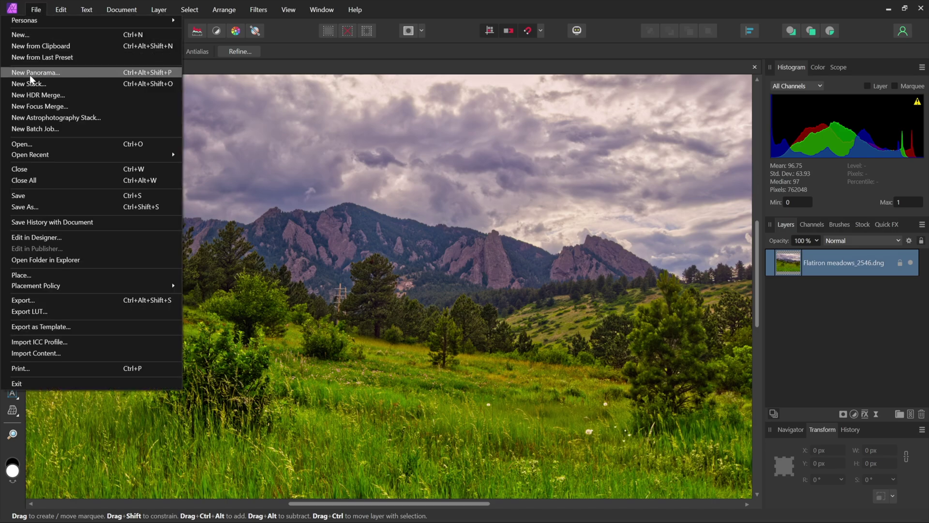
{"action": "left_click", "coordinate": [52, 143]}
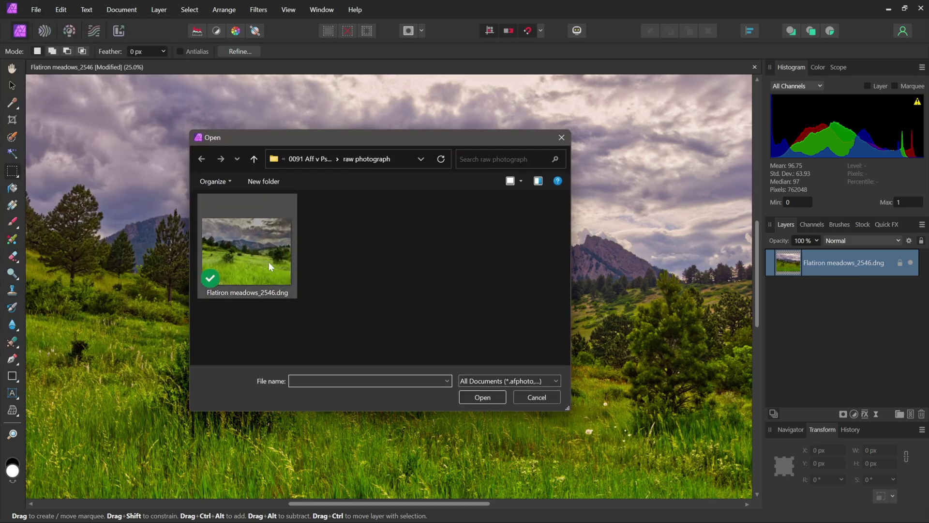
{"action": "left_click", "coordinate": [268, 262]}
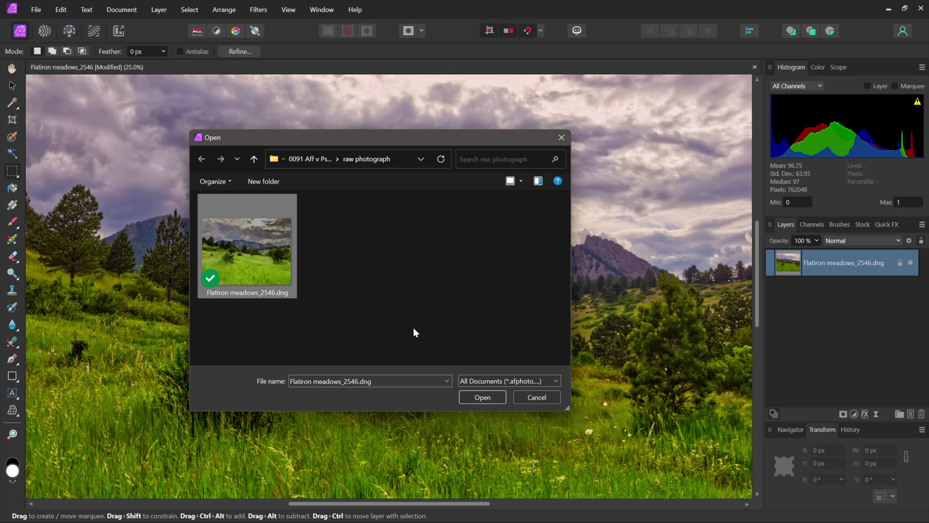
{"action": "left_click", "coordinate": [484, 397]}
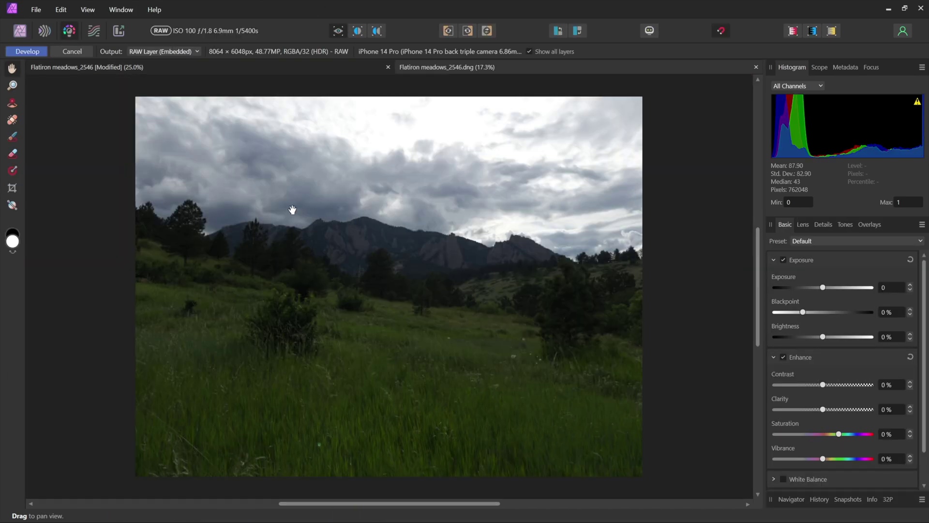
{"action": "key", "text": "ctrl+plus"}
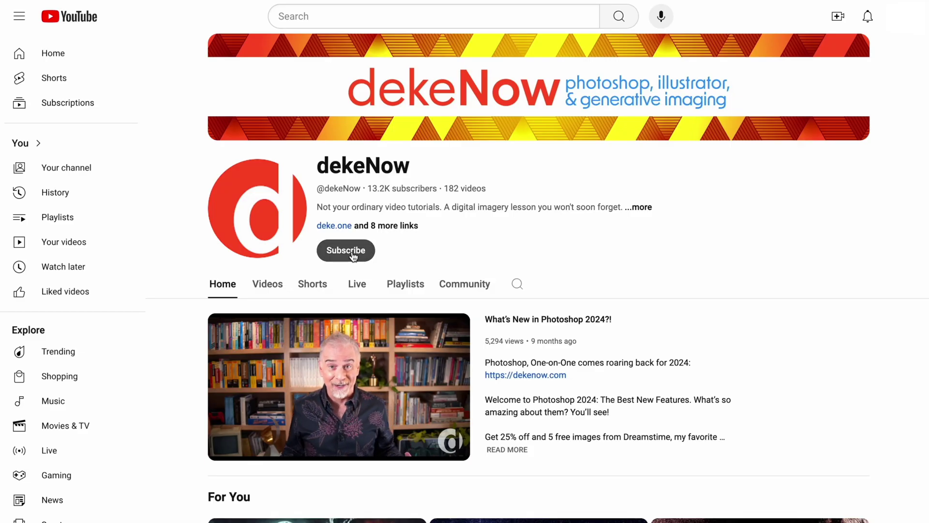
- Subscribe to the tutorial channel with All notifications enabled
{"action": "left_click", "coordinate": [353, 254]}
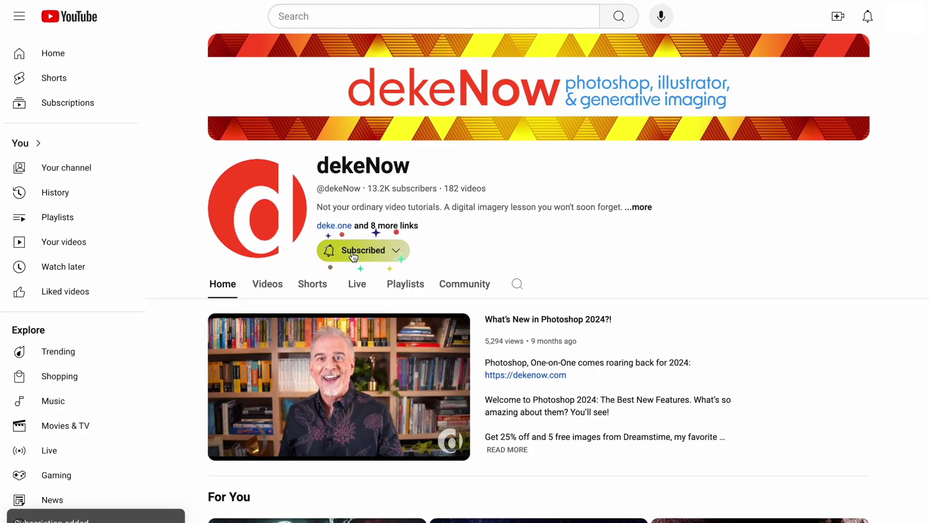
{"action": "left_click", "coordinate": [355, 251]}
{"action": "left_click", "coordinate": [353, 274]}
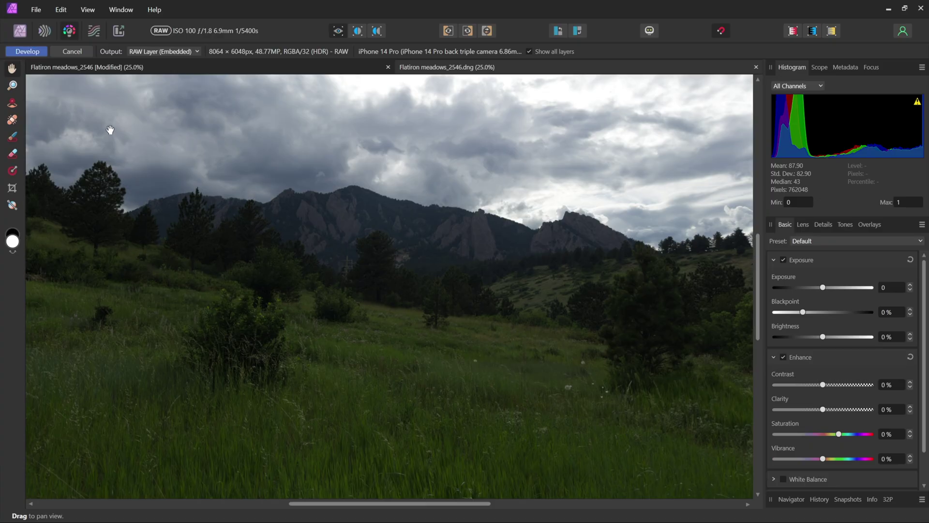
- Develop the unadjusted raw photo as an embedded RAW layer
{"action": "left_click", "coordinate": [28, 51]}
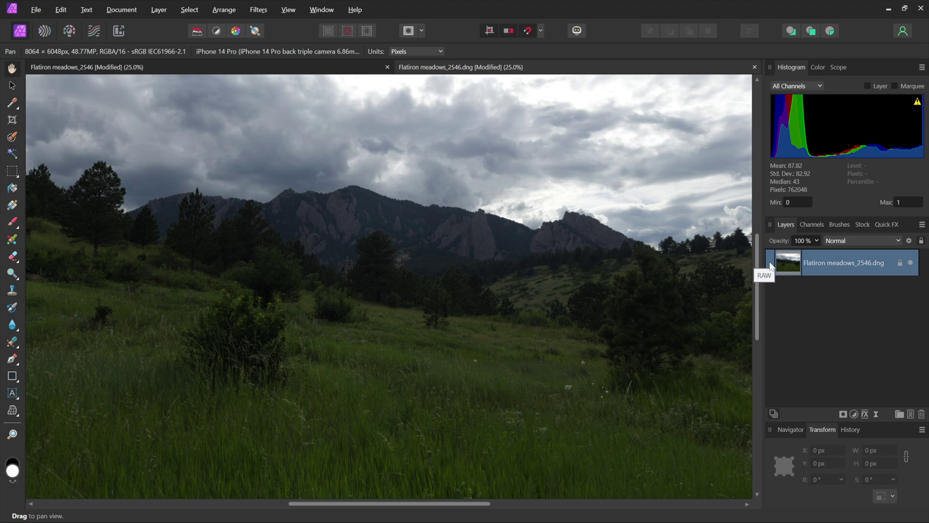
- Reopen the embedded RAW layer in Develop and set Exposure to 2
{"action": "double_click", "coordinate": [786, 266]}
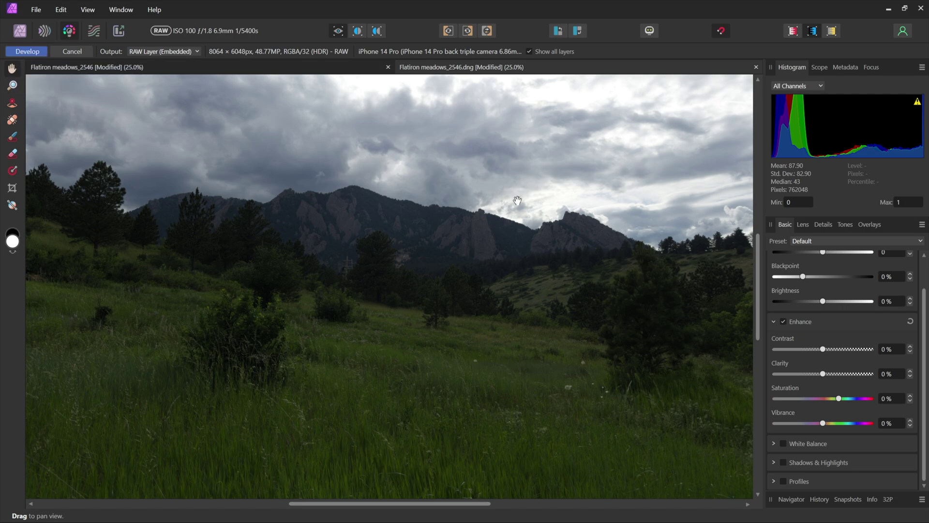
{"action": "scroll", "coordinate": [926, 271], "scroll_direction": "up", "scroll_amount": 1}
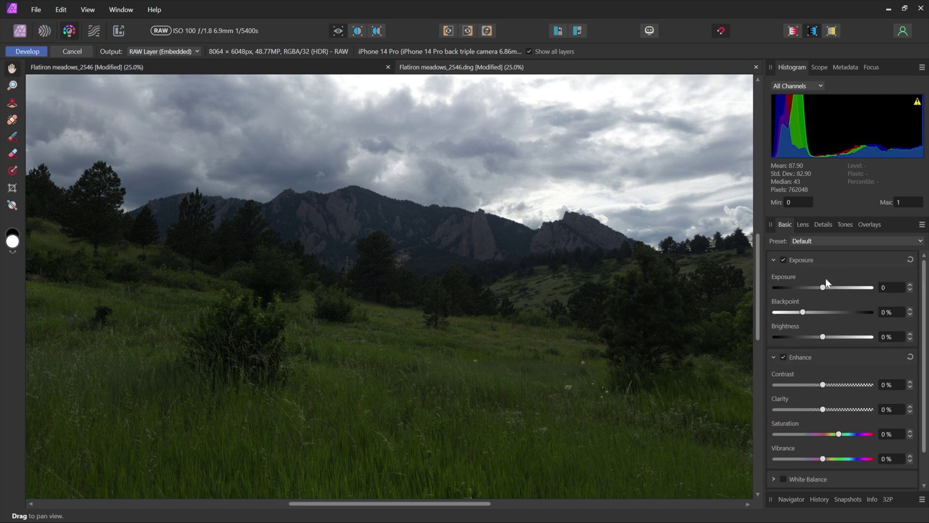
{"action": "left_click", "coordinate": [889, 286]}
{"action": "type", "text": "2"}
{"action": "key", "text": "Return"}
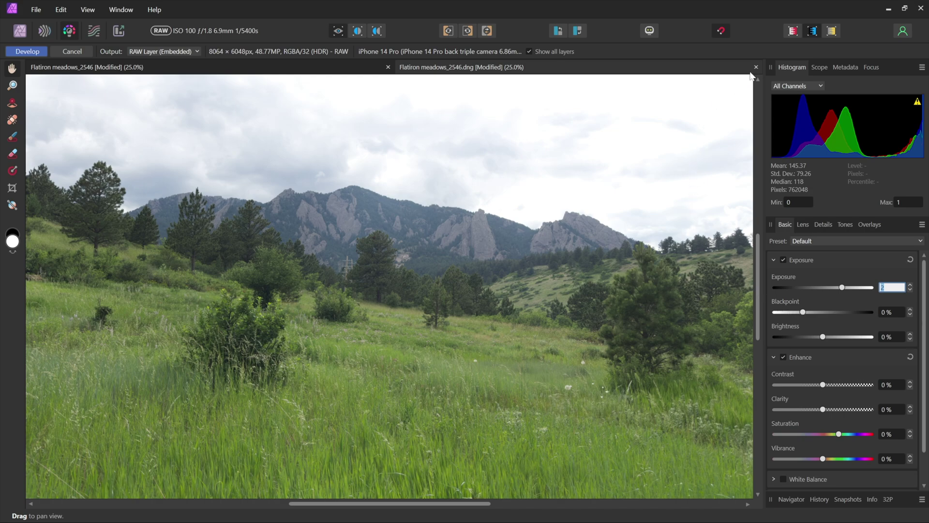
- Show sky highlight clipping and set Blackpoint and Brightness to 10% each
{"action": "left_click", "coordinate": [793, 31]}
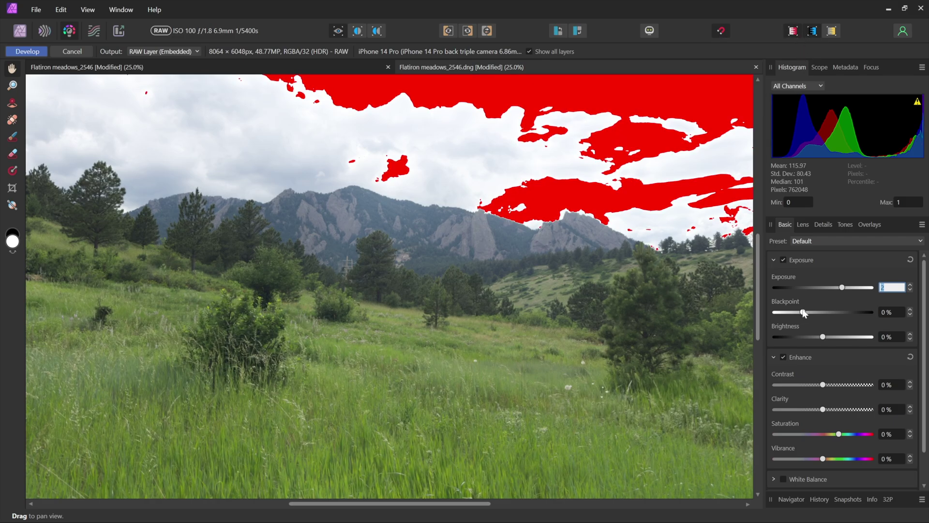
{"action": "left_click_drag", "start_coordinate": [802, 313], "coordinate": [832, 314]}
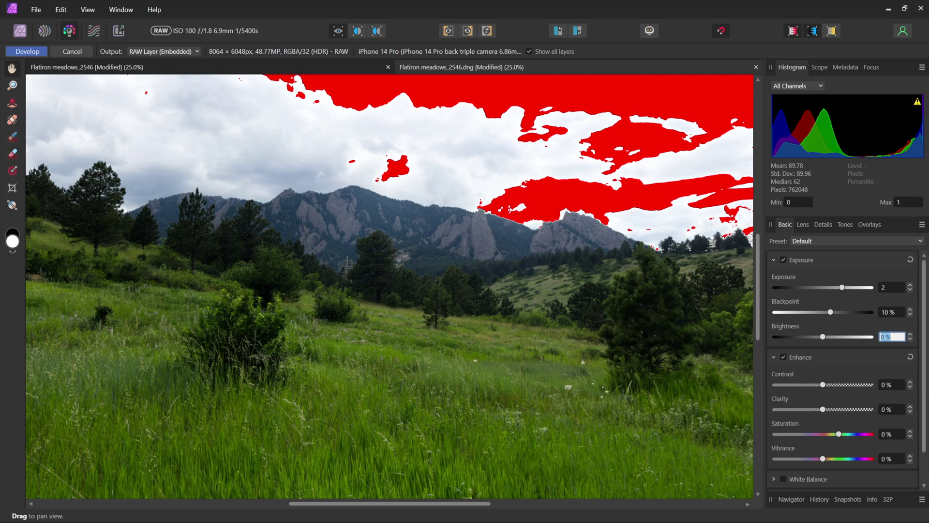
{"action": "type", "text": "10"}
{"action": "key", "text": "Return"}
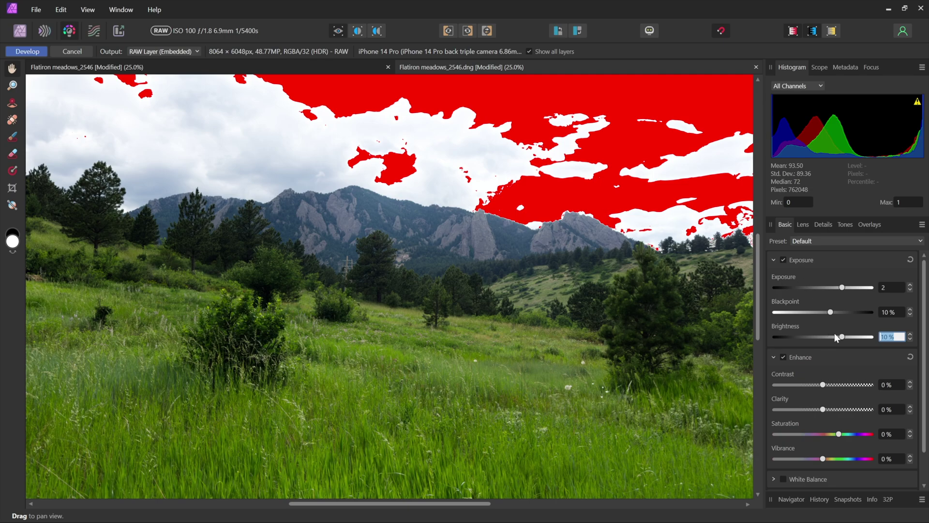
{"action": "key", "text": "Return"}
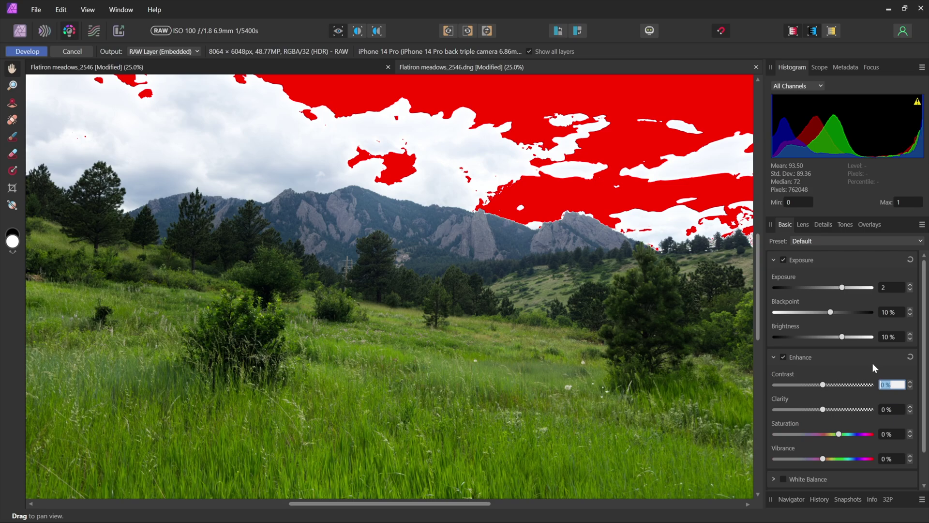
- Enter Contrast 20%, Clarity 10% and Vibrance 10% in the Enhance settings
{"action": "type", "text": "20"}
{"action": "key", "text": "Return"}
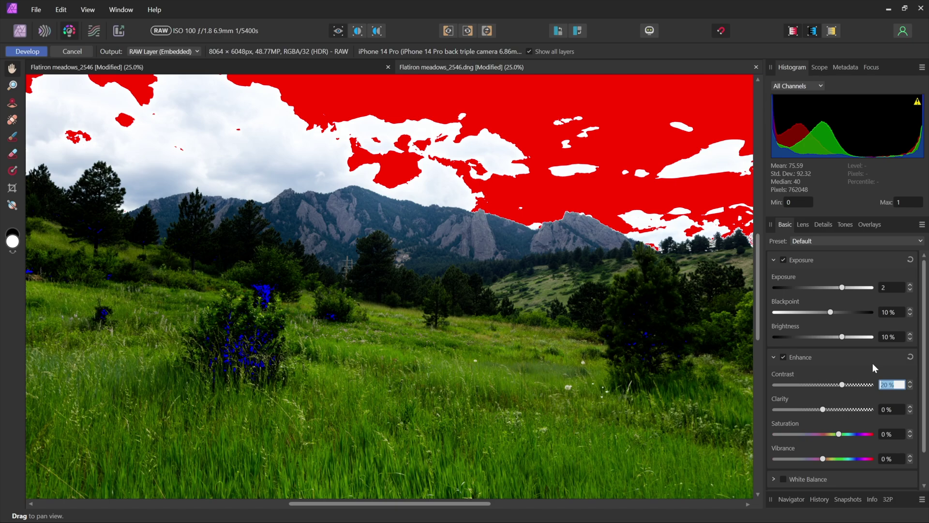
{"action": "key", "text": "Tab"}
{"action": "type", "text": "10"}
{"action": "key", "text": "Return"}
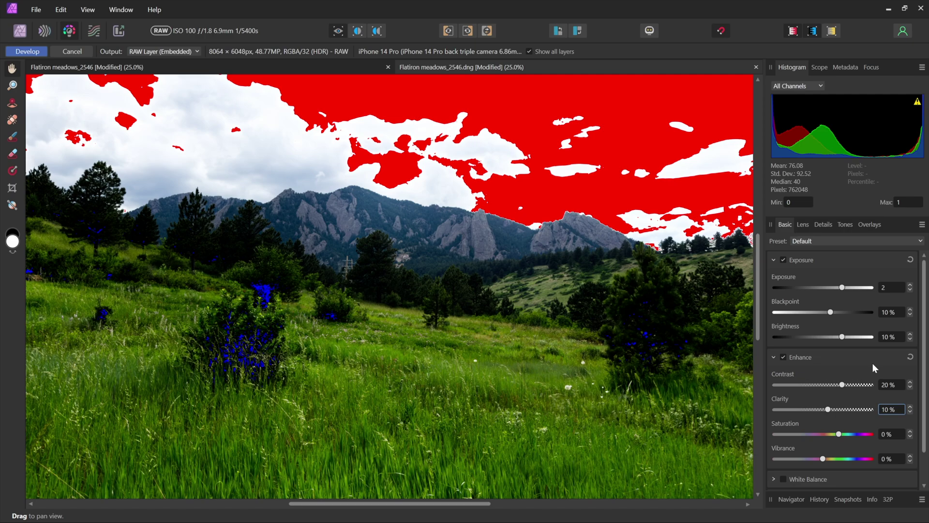
{"action": "key", "text": "Tab"}
{"action": "key", "text": "Tab"}
{"action": "type", "text": "10"}
{"action": "key", "text": "Return"}
- Set Saturation to 10%, then raise it with the slider to 30%
{"action": "key", "text": "shift+Tab"}
{"action": "type", "text": "10"}
{"action": "key", "text": "Return"}
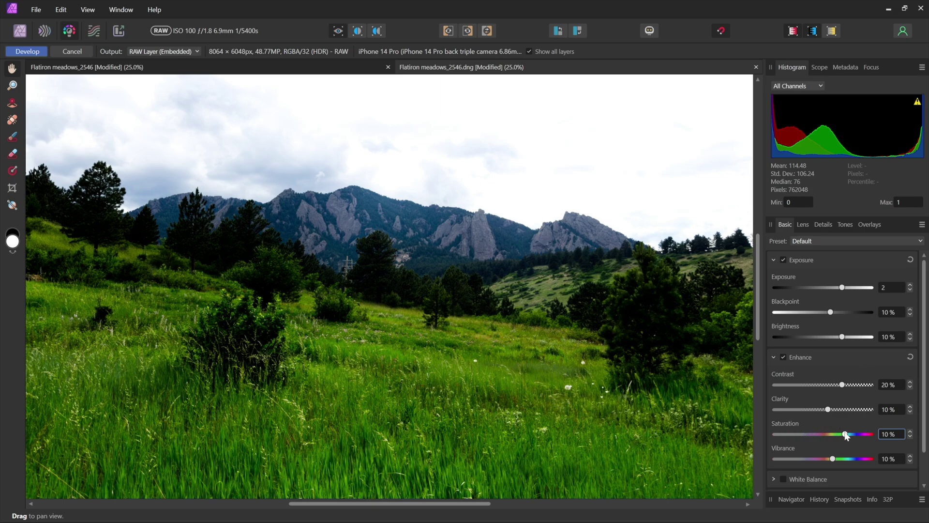
{"action": "left_click_drag", "start_coordinate": [846, 436], "coordinate": [858, 437]}
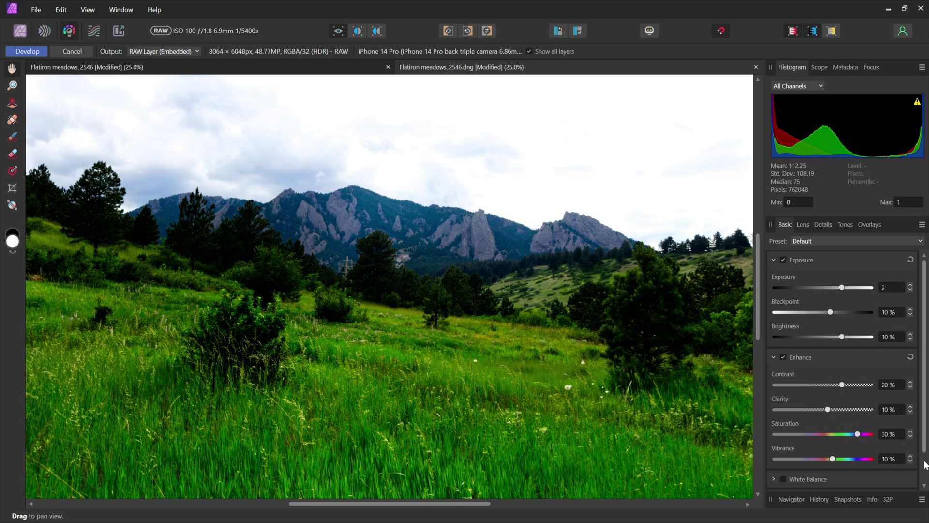
{"action": "scroll", "coordinate": [899, 465], "scroll_direction": "down", "scroll_amount": 1}
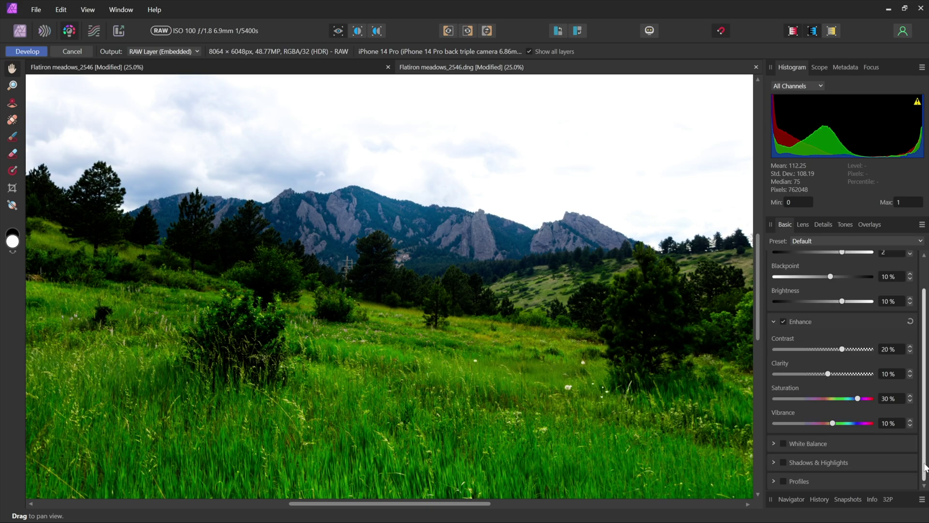
- Enable White Balance, sample the sky, then set Temperature 6500 K and Tint 10%
{"action": "left_click", "coordinate": [774, 444]}
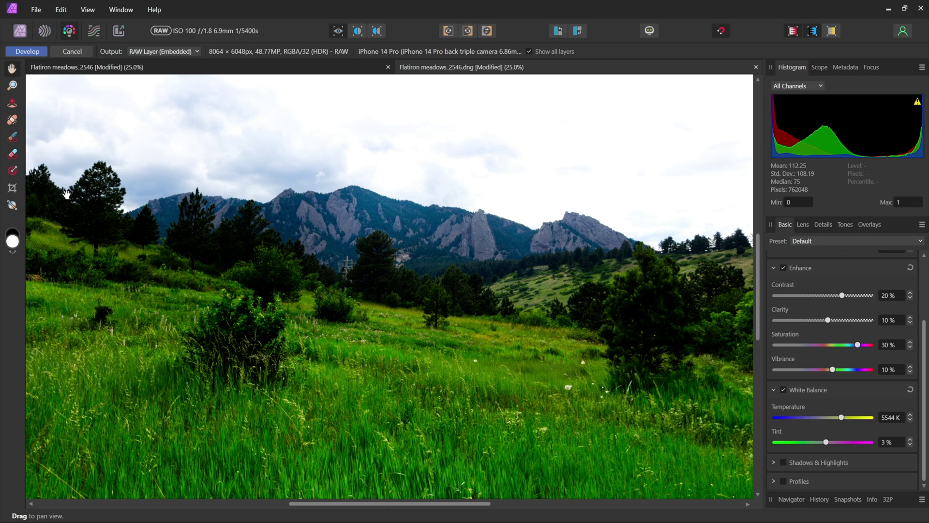
{"action": "left_click", "coordinate": [12, 206]}
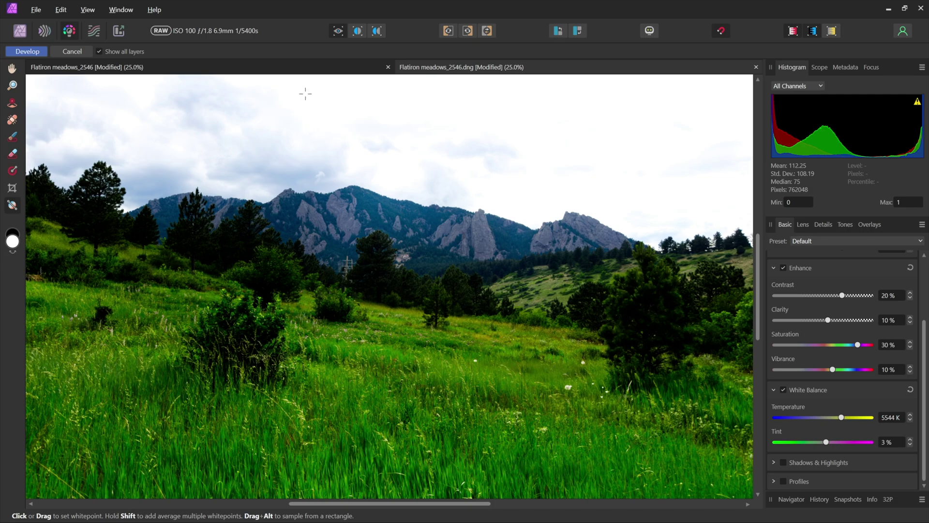
{"action": "left_click_drag", "start_coordinate": [289, 97], "coordinate": [502, 176]}
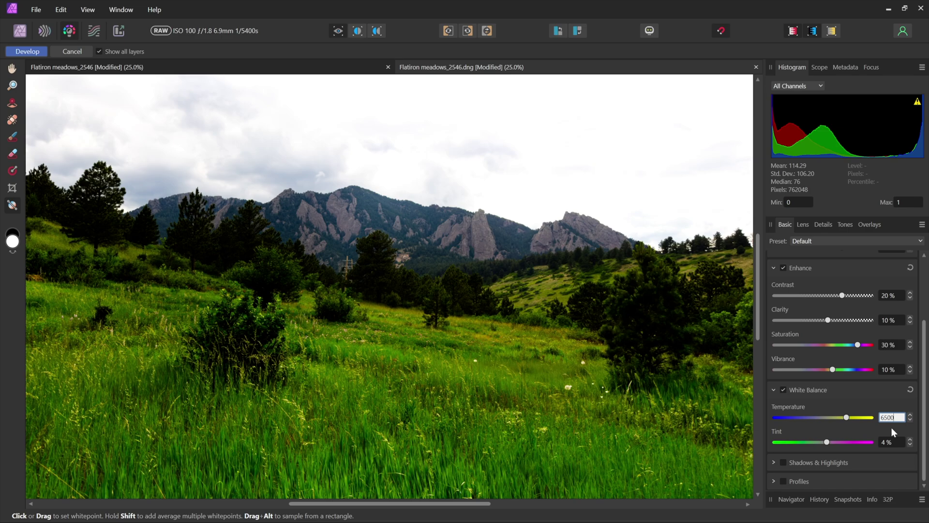
{"action": "key", "text": "Tab"}
{"action": "type", "text": "9"}
{"action": "key", "text": "Return"}
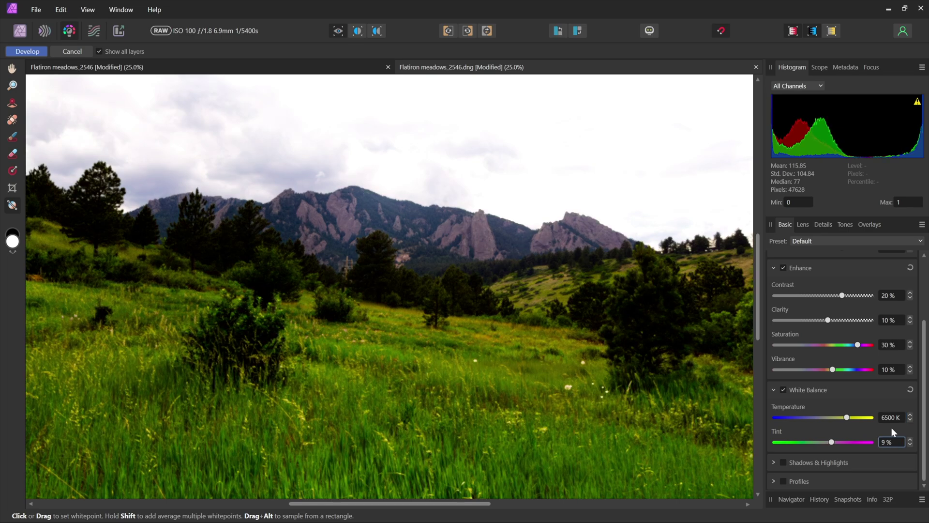
{"action": "key", "text": "Up"}
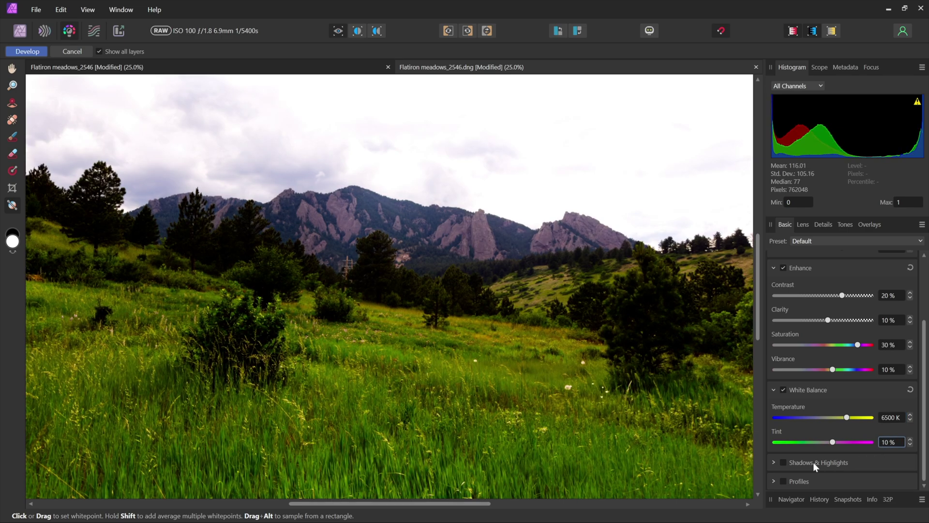
- Turn on Shadows & Highlights with Shadows at 100% and Highlights at -90% to recover cloud detail
{"action": "left_click", "coordinate": [783, 463]}
{"action": "left_click", "coordinate": [774, 463]}
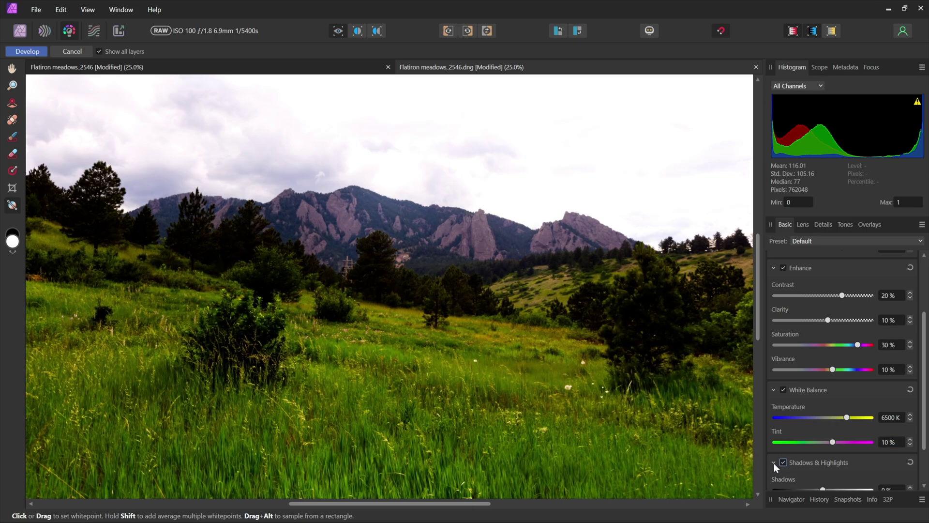
{"action": "scroll", "coordinate": [805, 431], "scroll_direction": "down", "scroll_amount": 2}
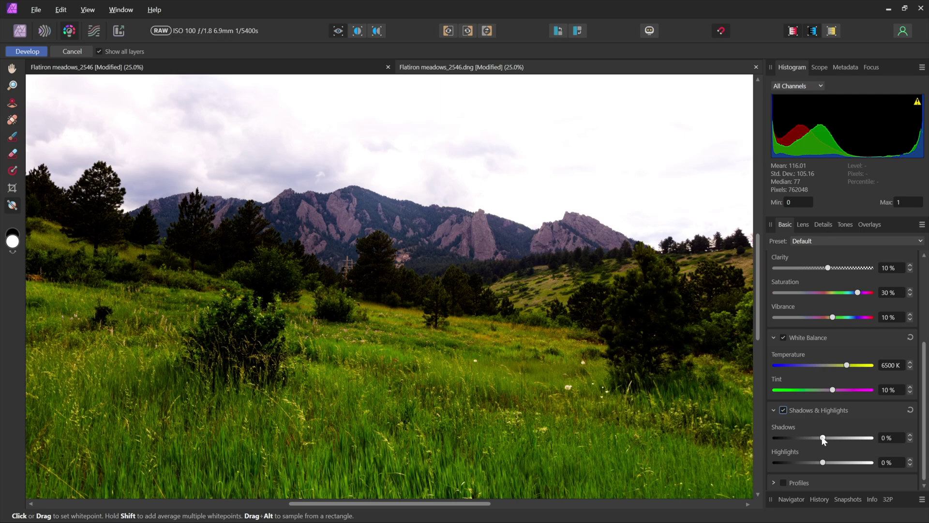
{"action": "left_click_drag", "start_coordinate": [824, 438], "coordinate": [873, 438]}
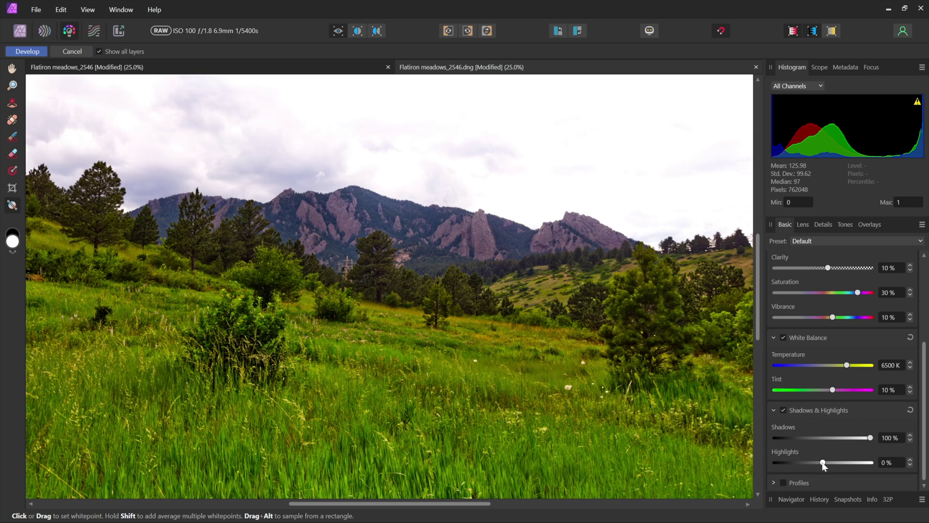
{"action": "left_click_drag", "start_coordinate": [823, 463], "coordinate": [781, 463]}
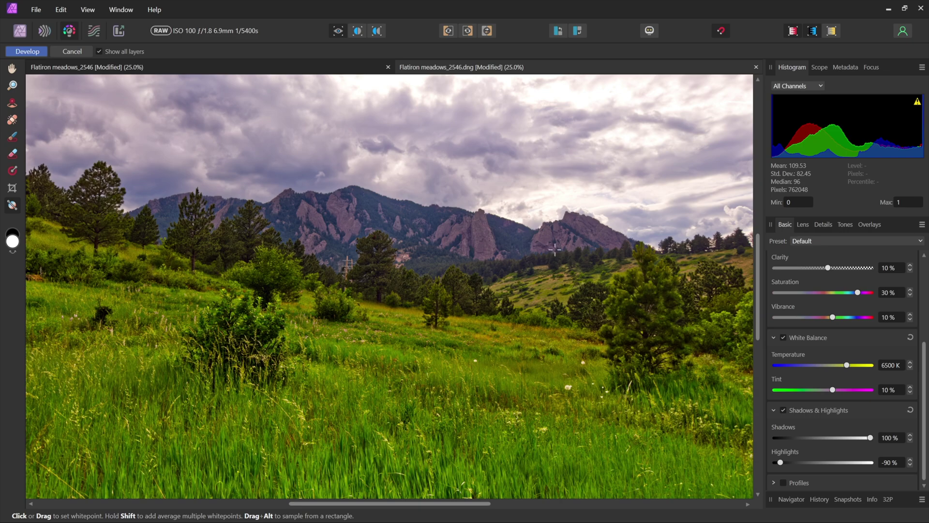
- Enable Profiles and switch the output profile from sRGB IEC61966-2.1 to Adobe RGB (1998)
{"action": "left_click", "coordinate": [784, 483]}
{"action": "left_click", "coordinate": [775, 483]}
{"action": "scroll", "coordinate": [824, 469], "scroll_direction": "down", "scroll_amount": 1}
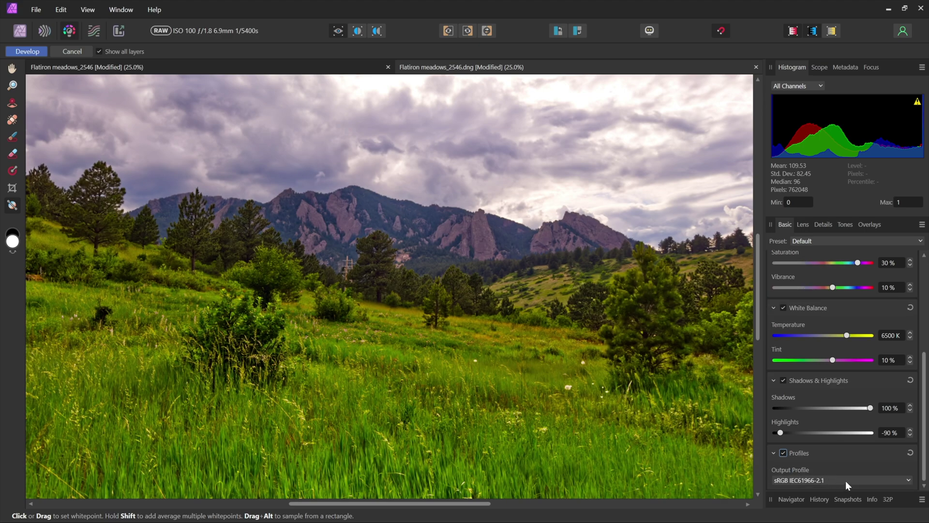
{"action": "left_click", "coordinate": [847, 480]}
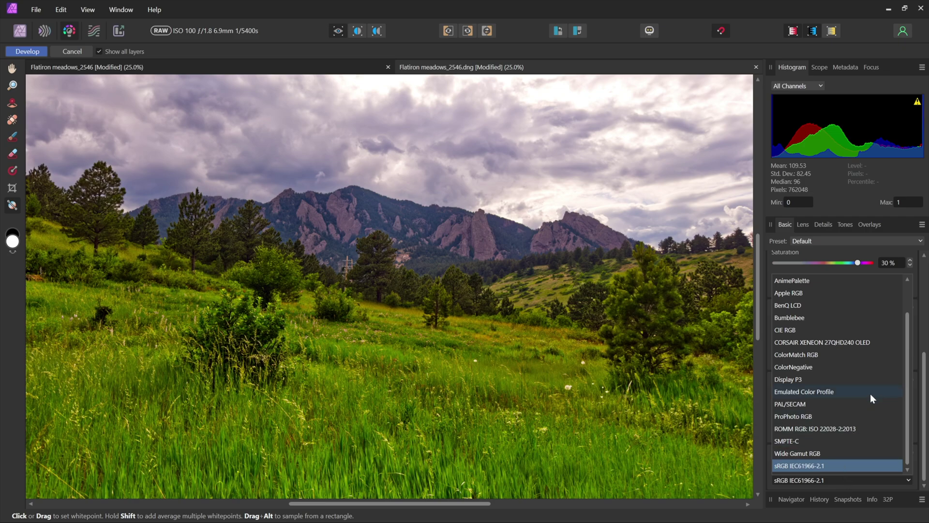
{"action": "scroll", "coordinate": [852, 338], "scroll_direction": "up", "scroll_amount": 1}
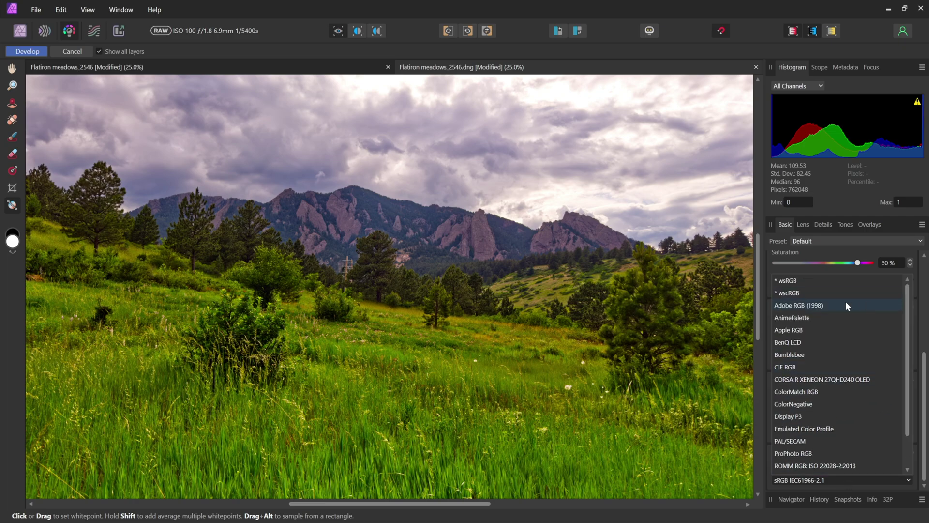
{"action": "left_click", "coordinate": [826, 306]}
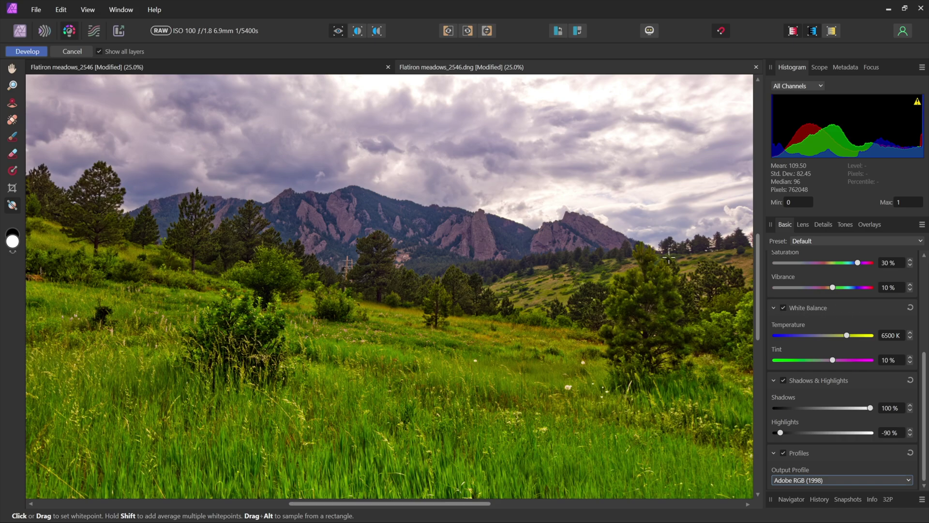
- Check lens settings, commit the development to a 16-bit Adobe RGB document, then reopen the RAW layer
{"action": "left_click", "coordinate": [803, 225]}
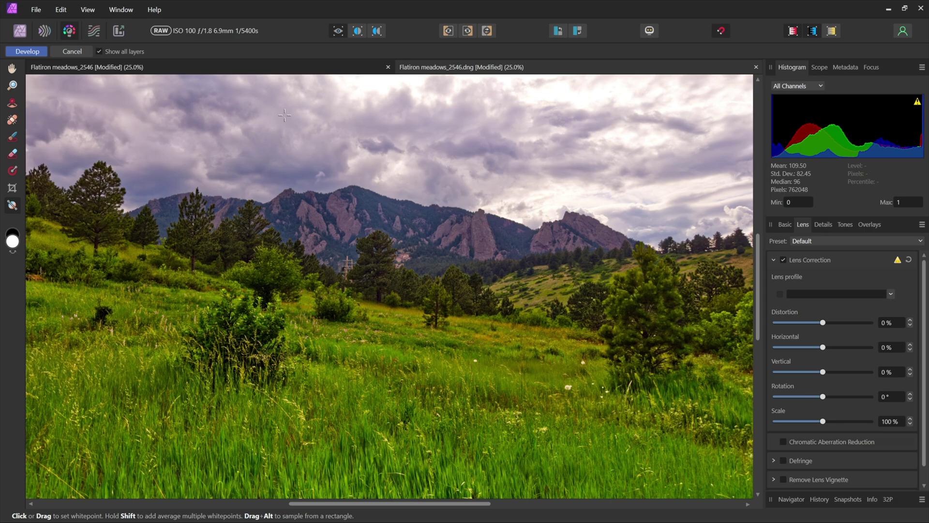
{"action": "left_click", "coordinate": [32, 51]}
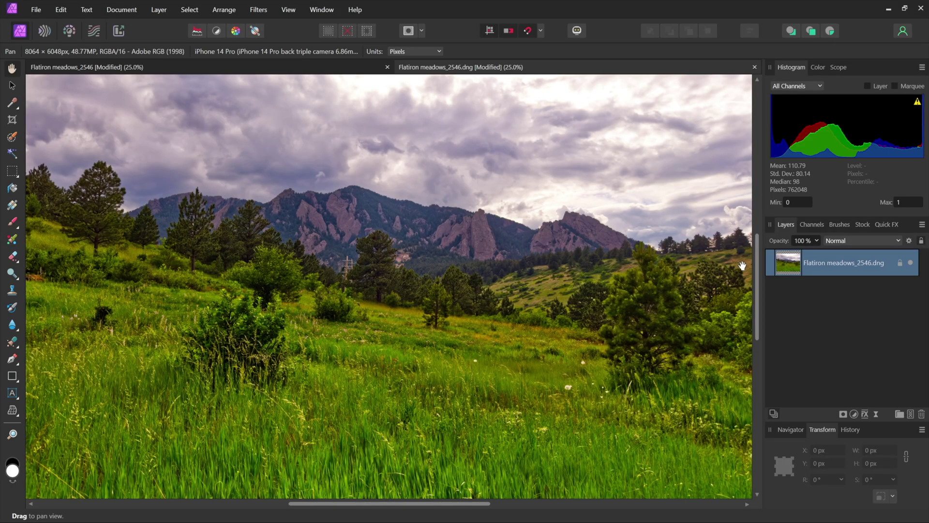
{"action": "double_click", "coordinate": [785, 264]}
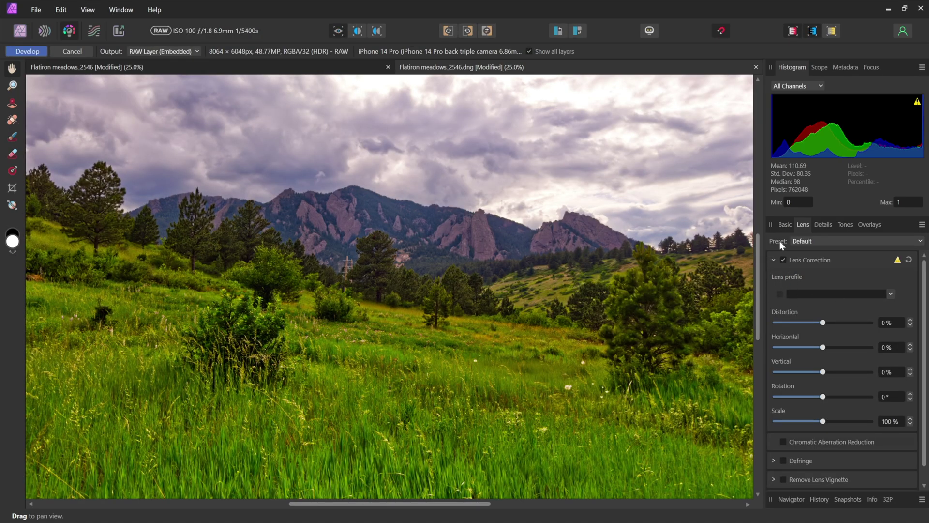
- Confirm the Basic settings remain: Exposure 2, Blackpoint and Brightness 10%, Contrast 20%, Saturation 30%
{"action": "left_click", "coordinate": [784, 225]}
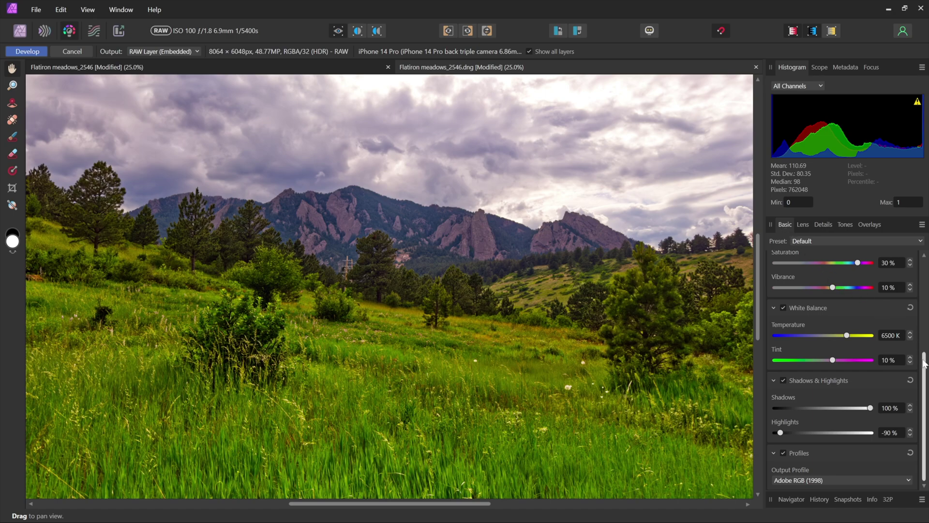
{"action": "scroll", "coordinate": [800, 250], "scroll_direction": "up", "scroll_amount": 5}
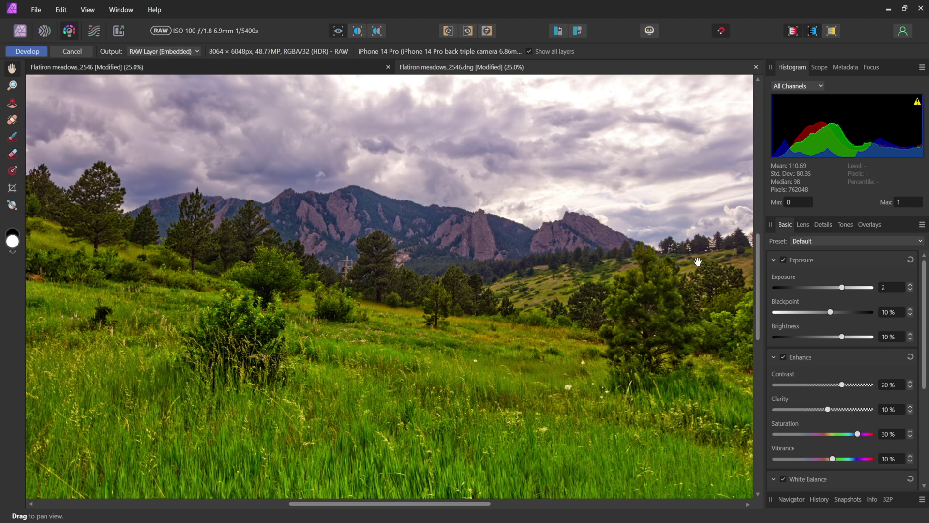
- Apply the Apple iPhone XS back camera 6mm f/2.4 lens profile
{"action": "left_click", "coordinate": [803, 225]}
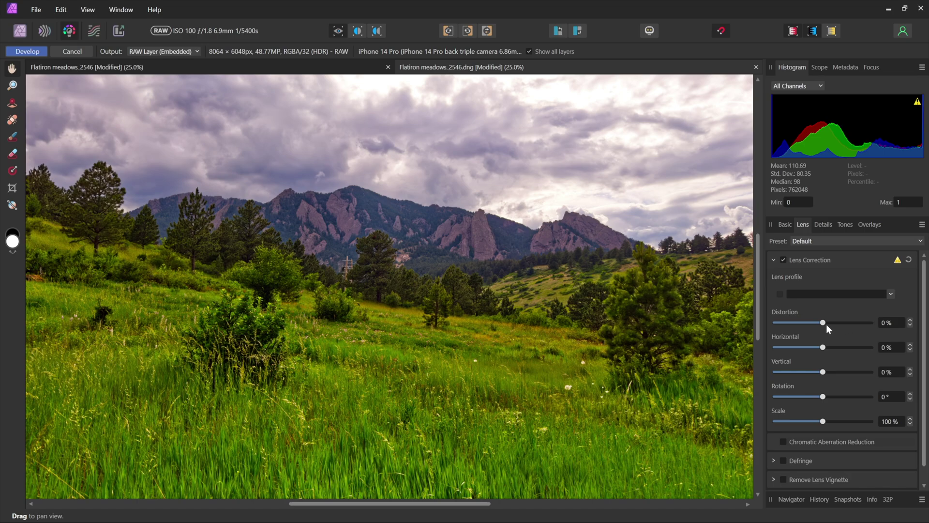
{"action": "left_click", "coordinate": [838, 294]}
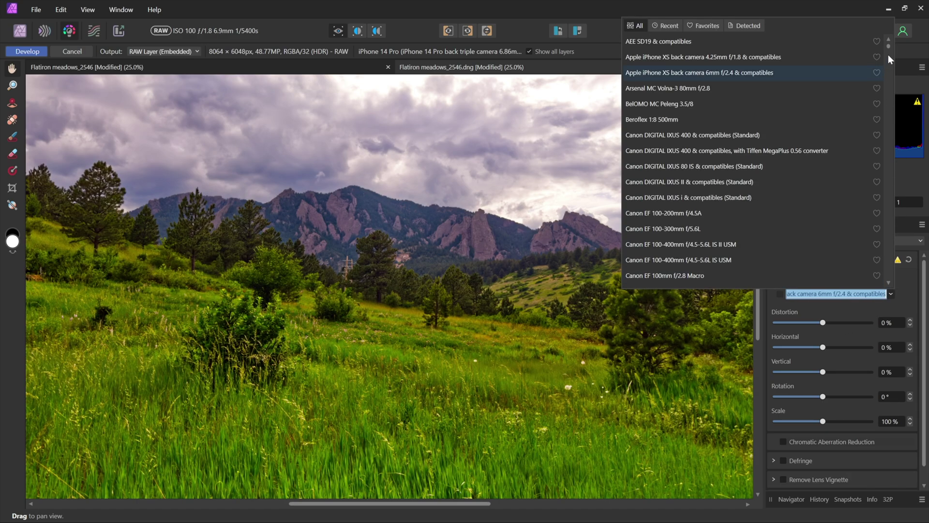
{"action": "left_click", "coordinate": [704, 74]}
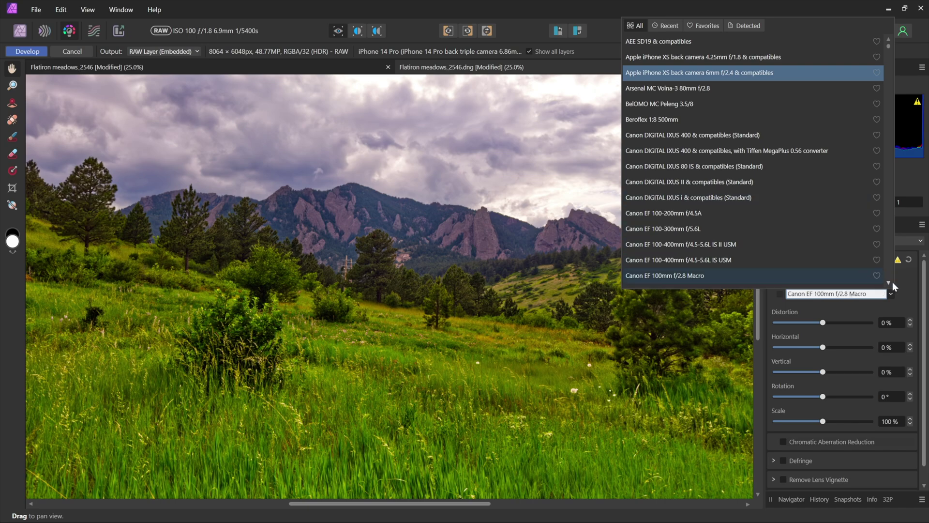
{"action": "left_click", "coordinate": [913, 295]}
- Set Distortion to 20% and turn on Chromatic Aberration Reduction
{"action": "left_click", "coordinate": [896, 323]}
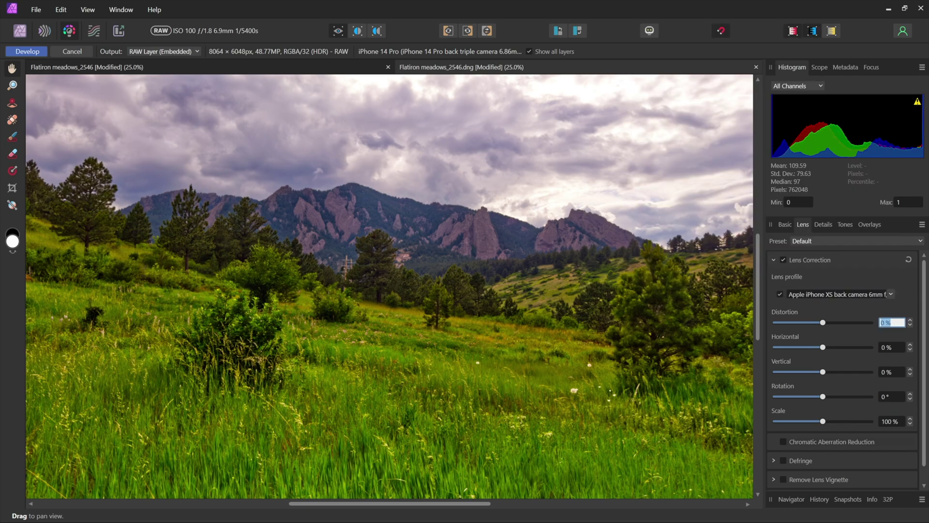
{"action": "type", "text": "20"}
{"action": "key", "text": "Return"}
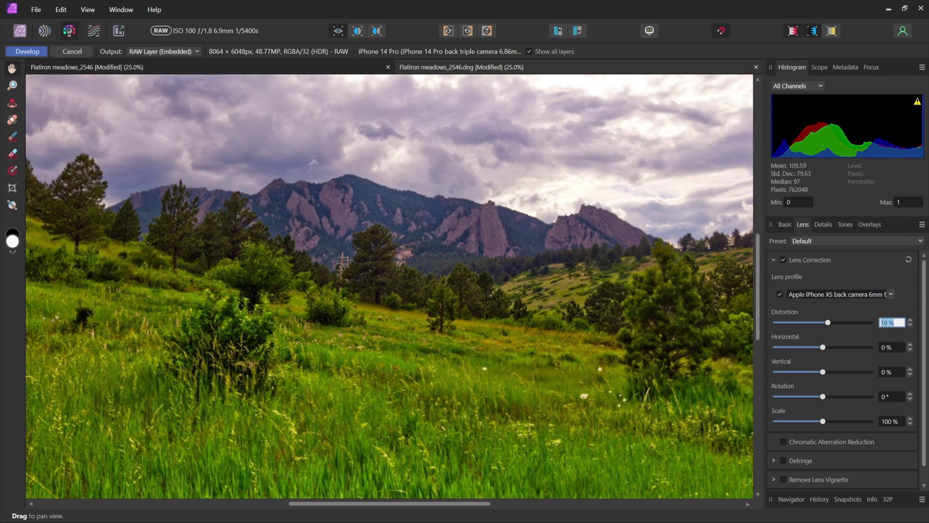
{"action": "type", "text": "0"}
{"action": "key", "text": "Return"}
{"action": "type", "text": "20"}
{"action": "key", "text": "Return"}
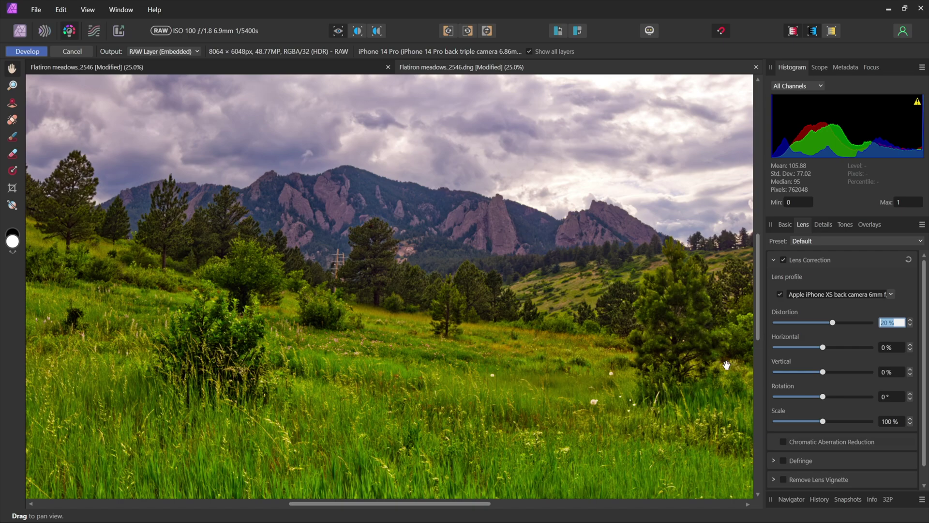
{"action": "left_click", "coordinate": [783, 441]}
{"action": "left_click", "coordinate": [823, 441]}
- Commit the re-developed RAW as the Flatiron meadows_2546.dng layer in the Photo persona
{"action": "left_click", "coordinate": [31, 51]}
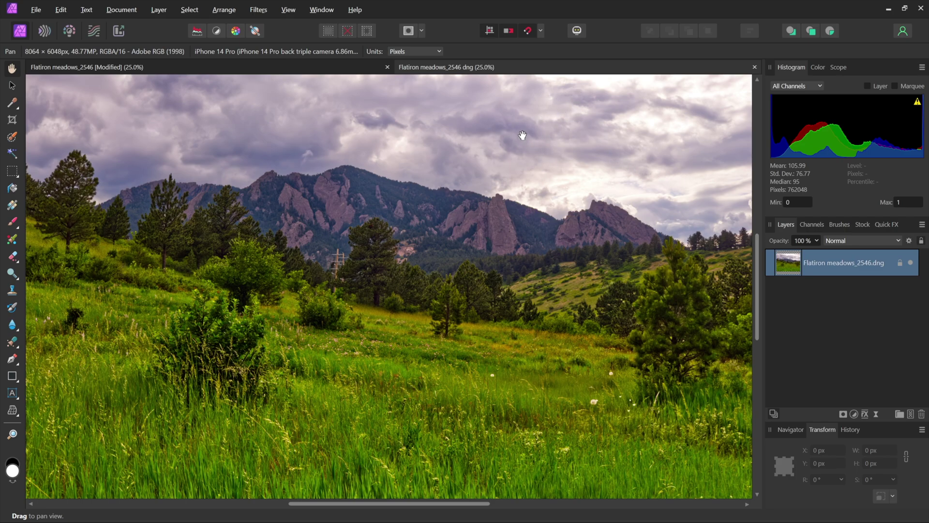
- Switch to Photoshop and open the meadow smart object's RAW contents in Camera Raw
{"action": "key", "text": "alt+Tab"}
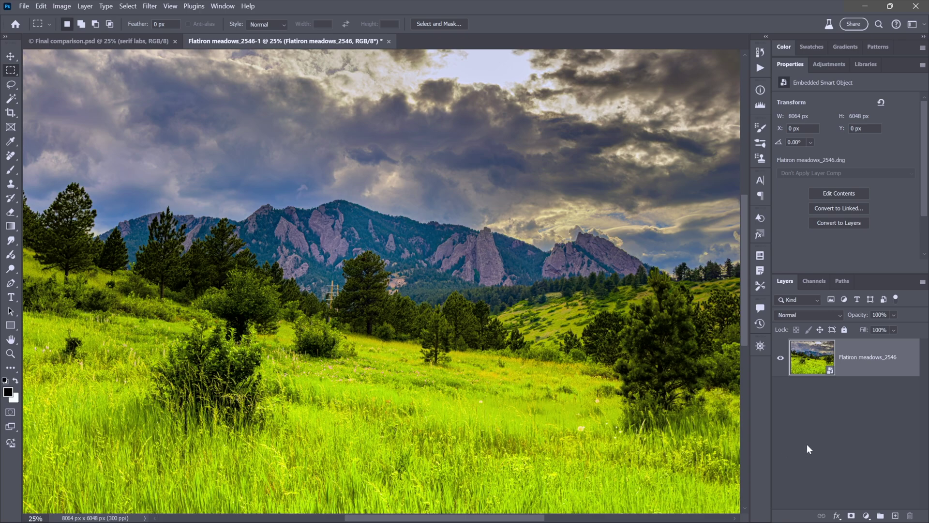
{"action": "double_click", "coordinate": [813, 363]}
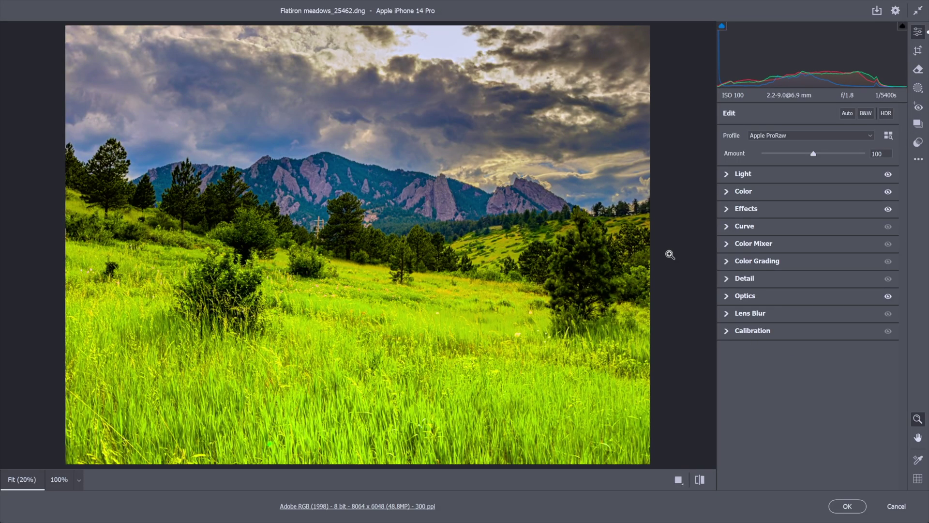
- Shift hues on grass and mountains: Yellows -35, Greens +20, Aquas -4, Blues -30, Purples +22
{"action": "left_click", "coordinate": [670, 255]}
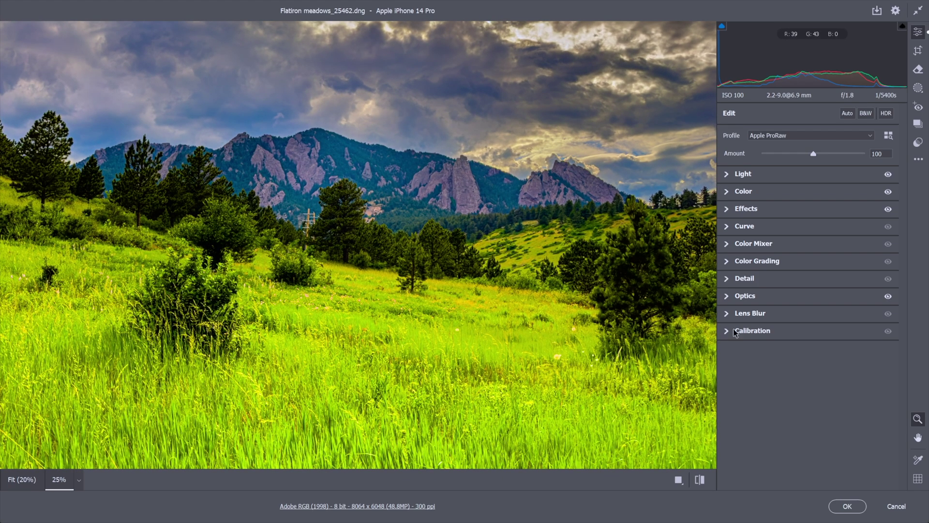
{"action": "left_click", "coordinate": [728, 244]}
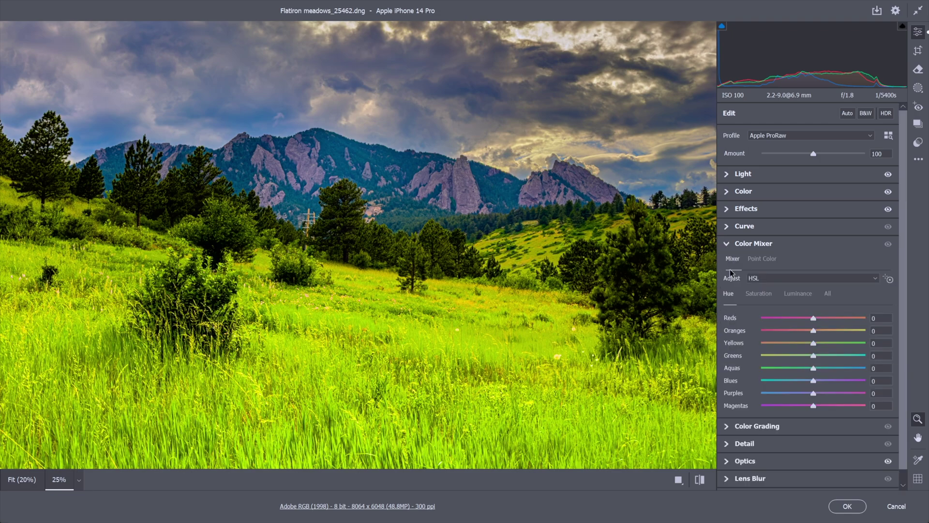
{"action": "left_click", "coordinate": [889, 279]}
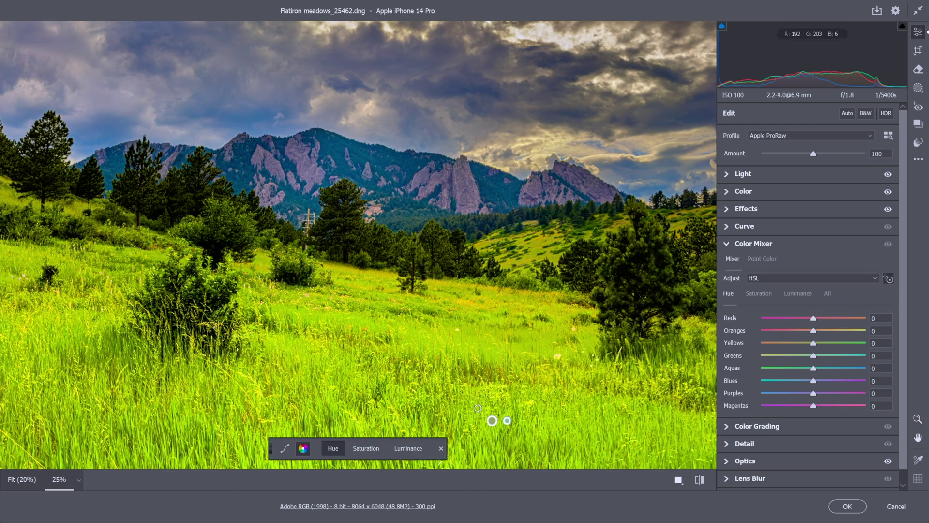
{"action": "mouse_move", "coordinate": [478, 408]}
{"action": "left_mouse_down"}
{"action": "mouse_move", "coordinate": [528, 407]}
{"action": "mouse_move", "coordinate": [490, 408]}
{"action": "left_mouse_up"}
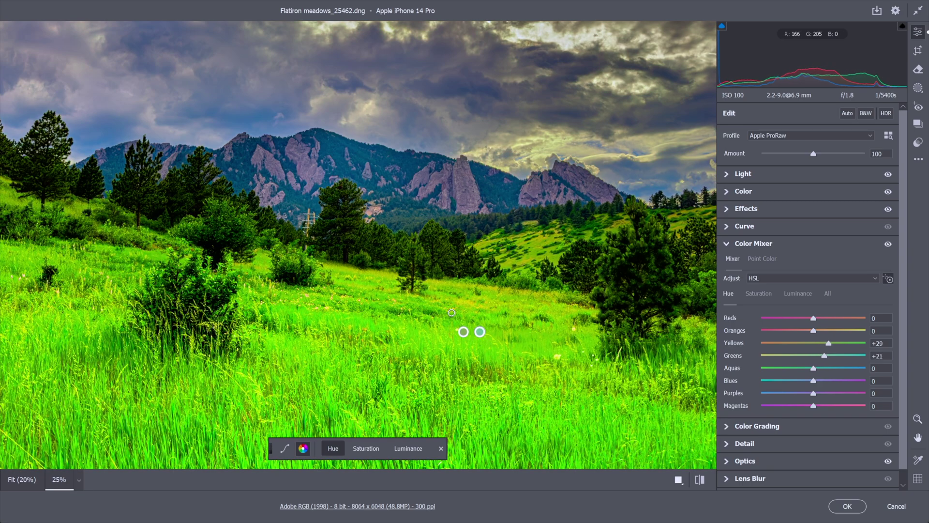
{"action": "left_click_drag", "start_coordinate": [482, 302], "coordinate": [452, 303]}
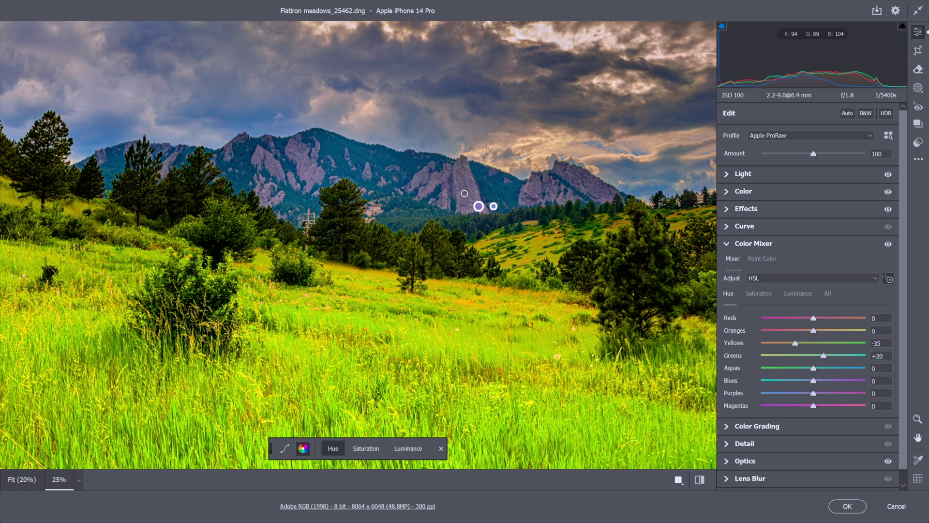
{"action": "left_click_drag", "start_coordinate": [464, 193], "coordinate": [476, 193]}
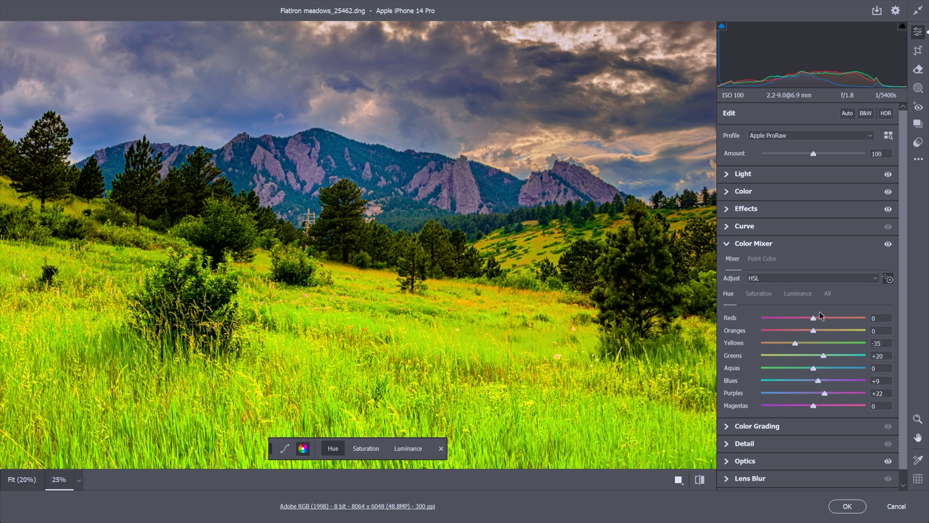
{"action": "mouse_move", "coordinate": [497, 189]}
{"action": "left_mouse_down"}
{"action": "mouse_move", "coordinate": [477, 189]}
{"action": "mouse_move", "coordinate": [489, 188]}
{"action": "left_mouse_up"}
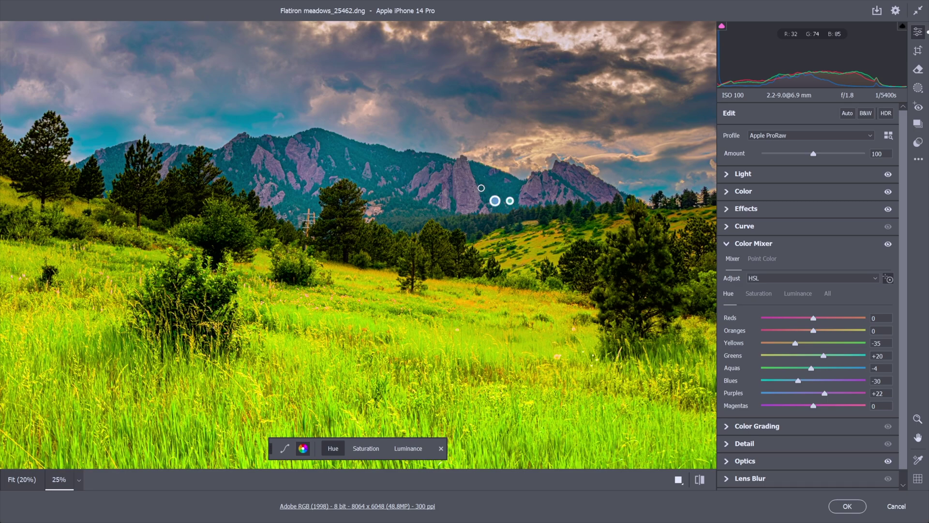
- Adjust saturation on grass, mountains and sky: Yellows -40, Greens -31, Aquas -8, Blues -55, Purples +23
{"action": "left_click", "coordinate": [758, 294]}
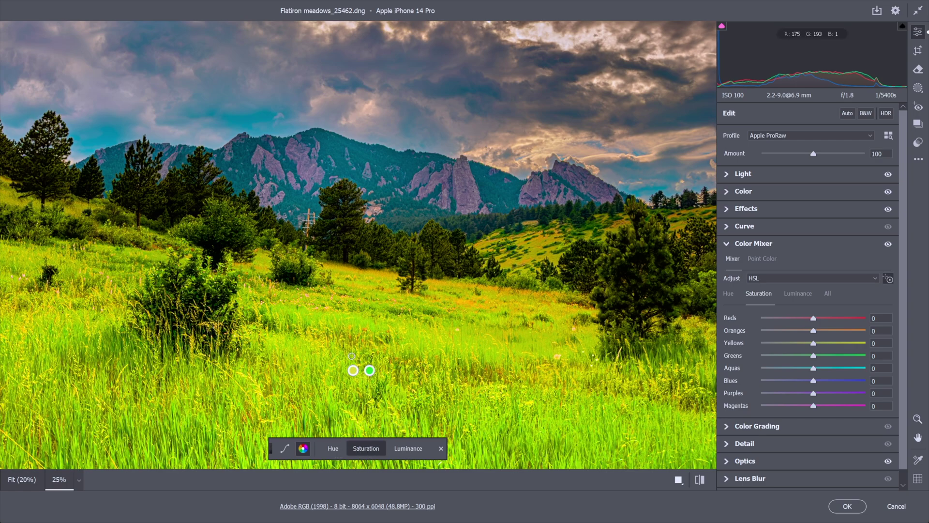
{"action": "left_click_drag", "start_coordinate": [371, 336], "coordinate": [371, 335]}
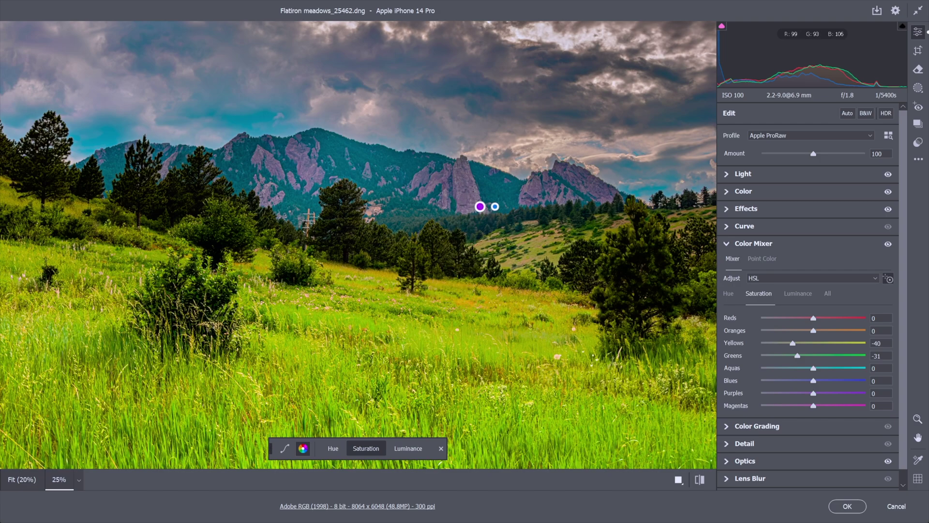
{"action": "mouse_move", "coordinate": [471, 194]}
{"action": "left_mouse_down"}
{"action": "mouse_move", "coordinate": [516, 194]}
{"action": "mouse_move", "coordinate": [479, 194]}
{"action": "left_mouse_up"}
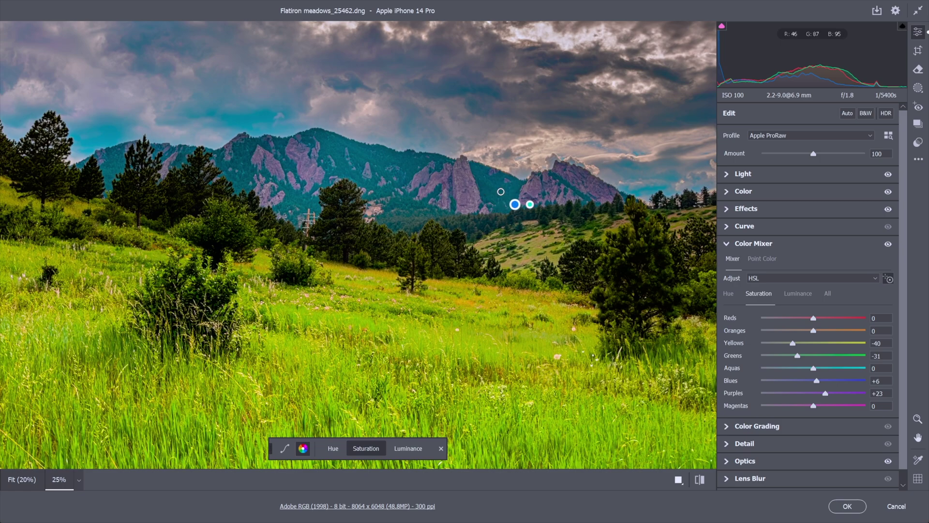
{"action": "left_click_drag", "start_coordinate": [501, 192], "coordinate": [474, 191]}
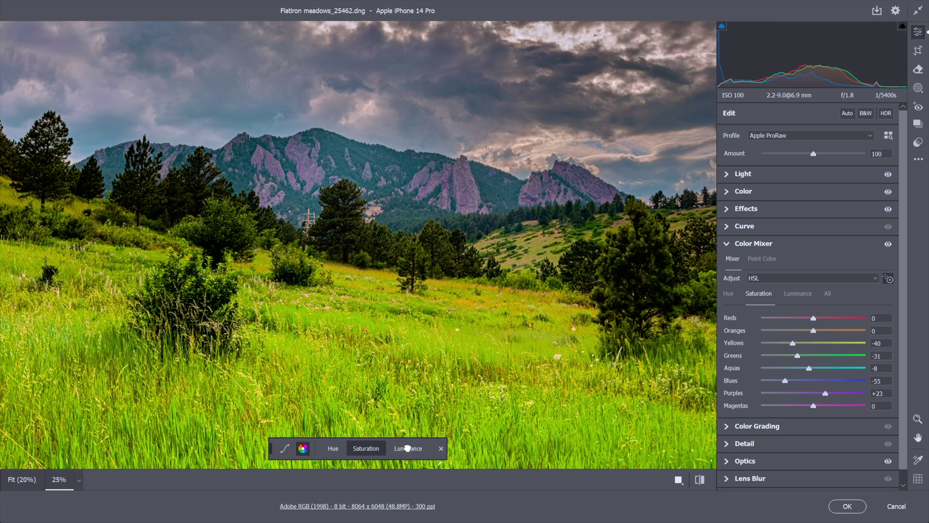
- Lower meadow luminance to Yellows -37 and Greens -29, then zoom in on the utility poles
{"action": "left_click", "coordinate": [407, 449]}
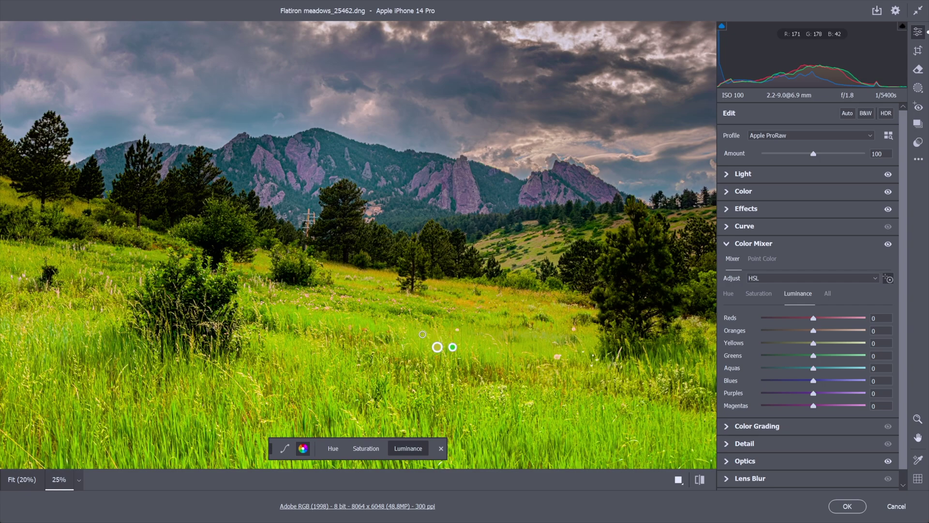
{"action": "left_click_drag", "start_coordinate": [468, 334], "coordinate": [400, 335]}
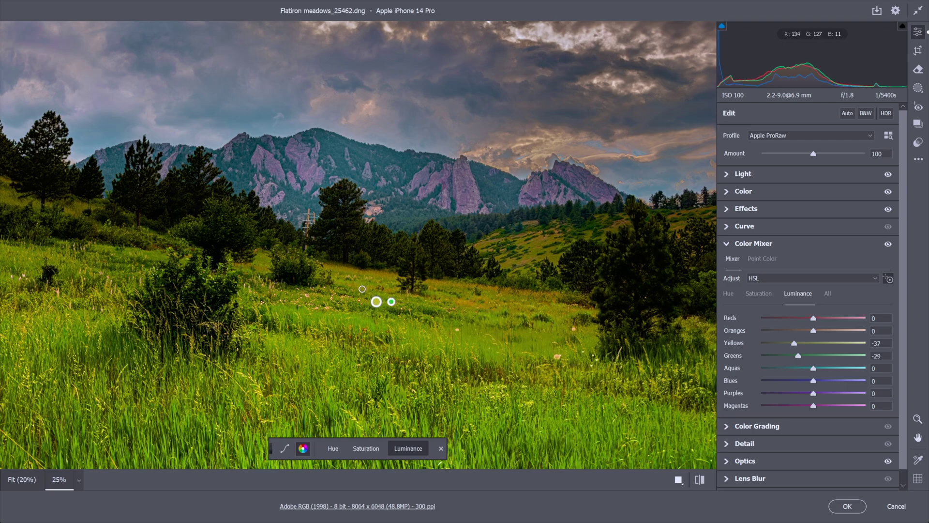
{"action": "key", "text": "z"}
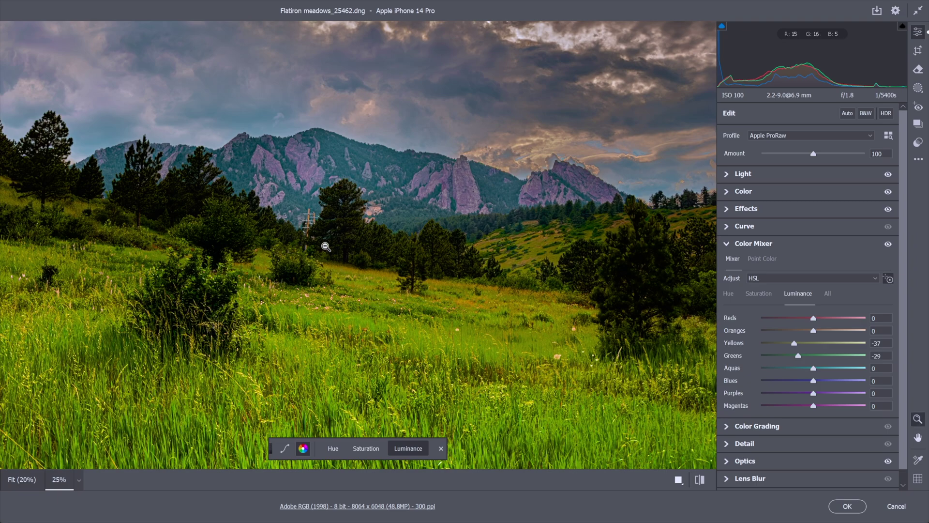
{"action": "left_click", "coordinate": [317, 231], "text": "alt"}
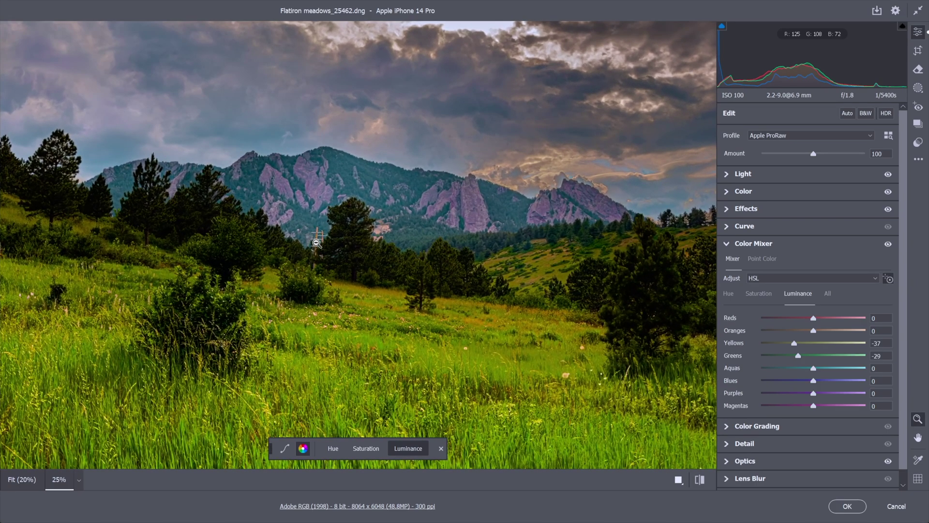
{"action": "left_click_drag", "start_coordinate": [317, 231], "coordinate": [404, 262]}
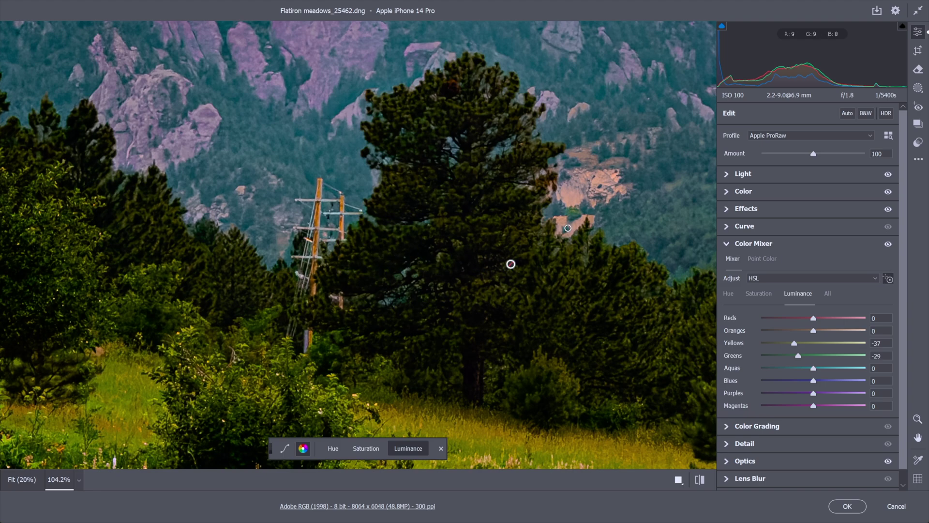
- Erase the utility poles behind the pine tree with the generative Remove tool
{"action": "left_click", "coordinate": [919, 71]}
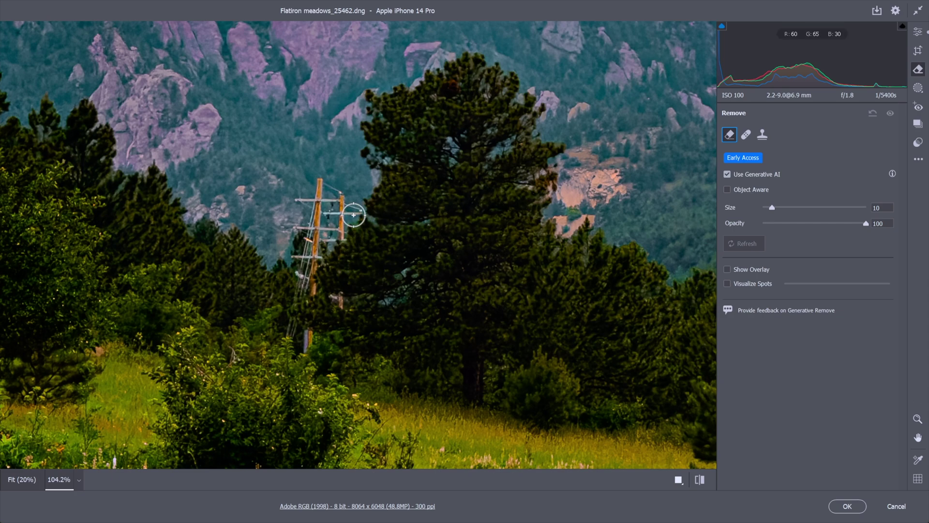
{"action": "mouse_move", "coordinate": [354, 215]}
{"action": "left_mouse_down"}
{"action": "mouse_move", "coordinate": [320, 176]}
{"action": "mouse_move", "coordinate": [295, 205]}
{"action": "mouse_move", "coordinate": [281, 281]}
{"action": "mouse_move", "coordinate": [303, 351]}
{"action": "mouse_move", "coordinate": [351, 310]}
{"action": "mouse_move", "coordinate": [340, 277]}
{"action": "mouse_move", "coordinate": [360, 213]}
{"action": "mouse_move", "coordinate": [304, 189]}
{"action": "mouse_move", "coordinate": [319, 215]}
{"action": "mouse_move", "coordinate": [338, 215]}
{"action": "mouse_move", "coordinate": [324, 249]}
{"action": "mouse_move", "coordinate": [329, 302]}
{"action": "mouse_move", "coordinate": [303, 337]}
{"action": "mouse_move", "coordinate": [296, 261]}
{"action": "mouse_move", "coordinate": [308, 217]}
{"action": "mouse_move", "coordinate": [317, 301]}
{"action": "mouse_move", "coordinate": [330, 256]}
{"action": "mouse_move", "coordinate": [334, 265]}
{"action": "mouse_move", "coordinate": [345, 247]}
{"action": "mouse_move", "coordinate": [355, 257]}
{"action": "mouse_move", "coordinate": [371, 222]}
{"action": "mouse_move", "coordinate": [358, 189]}
{"action": "mouse_move", "coordinate": [309, 167]}
{"action": "mouse_move", "coordinate": [274, 254]}
{"action": "mouse_move", "coordinate": [297, 297]}
{"action": "left_mouse_up"}
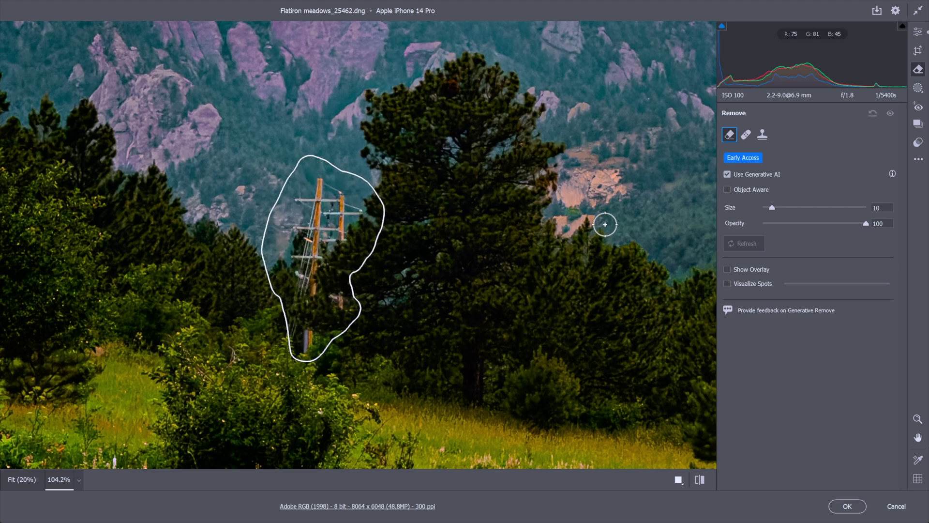
{"action": "left_click", "coordinate": [888, 178]}
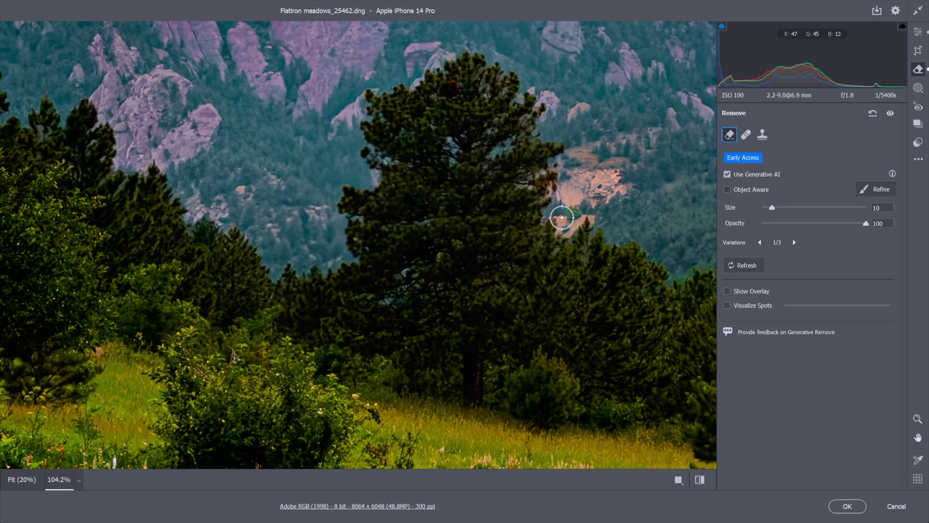
- Keep fill variation 2 of 3 and return the edit to Photoshop
{"action": "left_click", "coordinate": [794, 243]}
{"action": "left_click", "coordinate": [794, 243]}
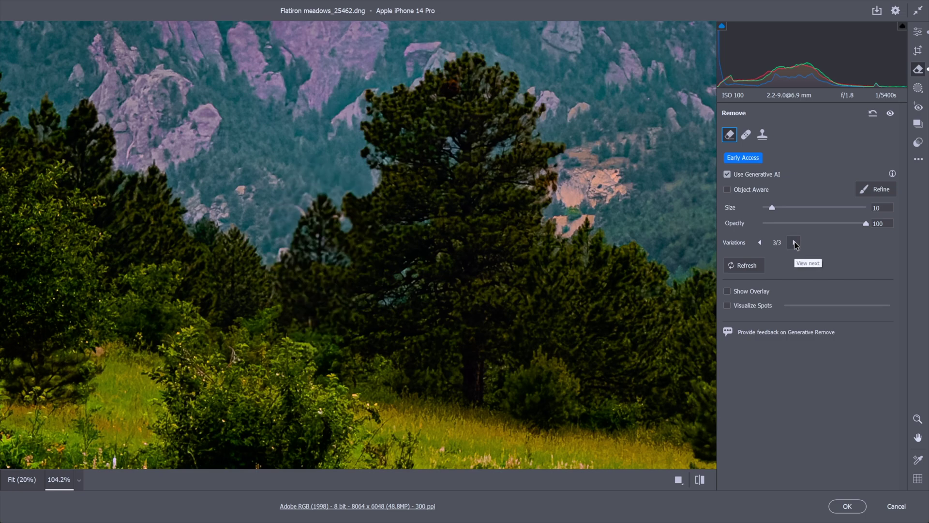
{"action": "left_click", "coordinate": [760, 243]}
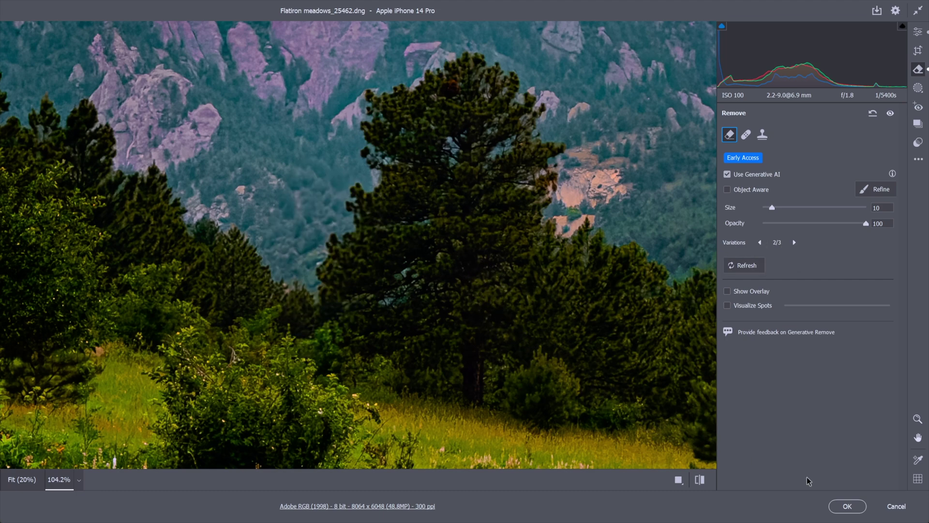
{"action": "left_click", "coordinate": [845, 507]}
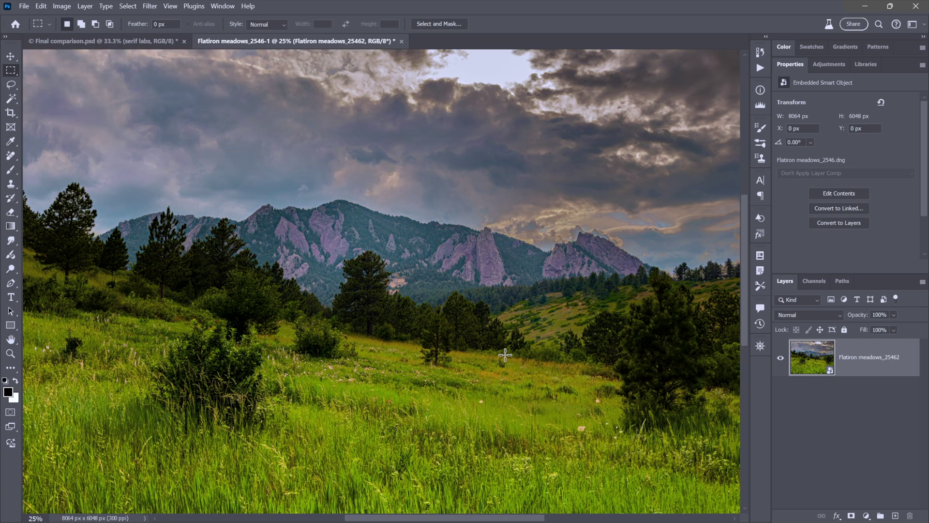
- Switch to the Final comparison.psd document with Ctrl+Tab
{"action": "key", "text": "ctrl+Tab"}
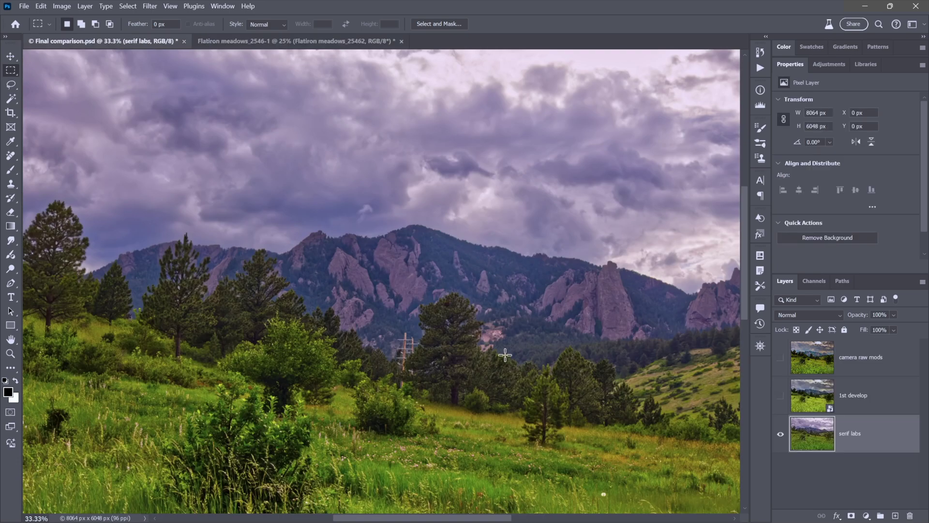